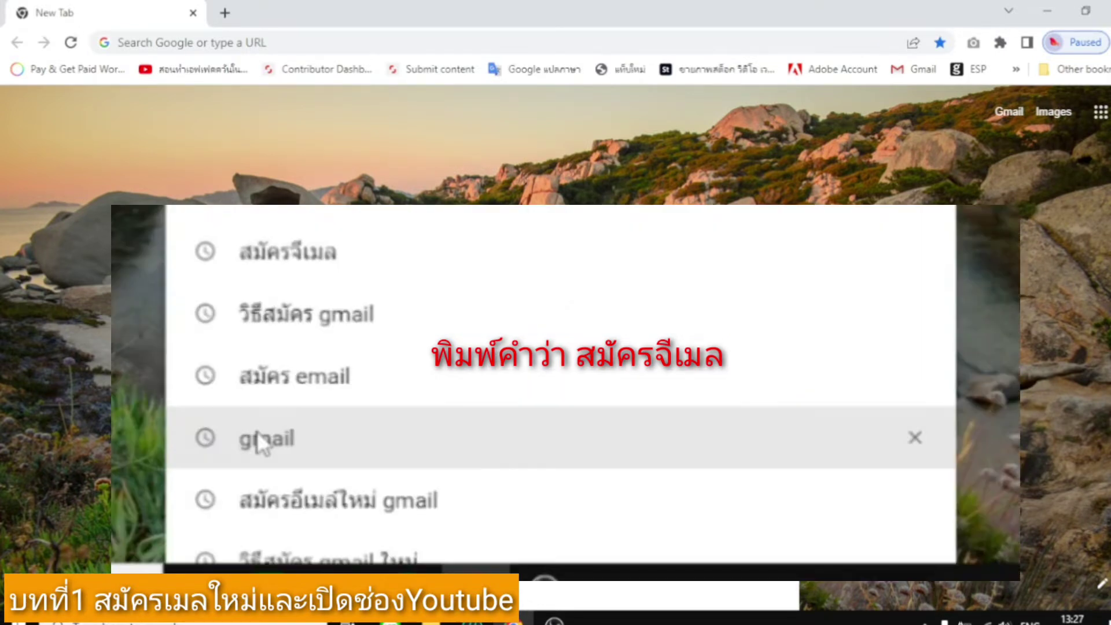
Search for gmail and reach Google's sign-in page through the Gmail sign-in help article.
{"action": "left_click", "coordinate": [383, 533]}
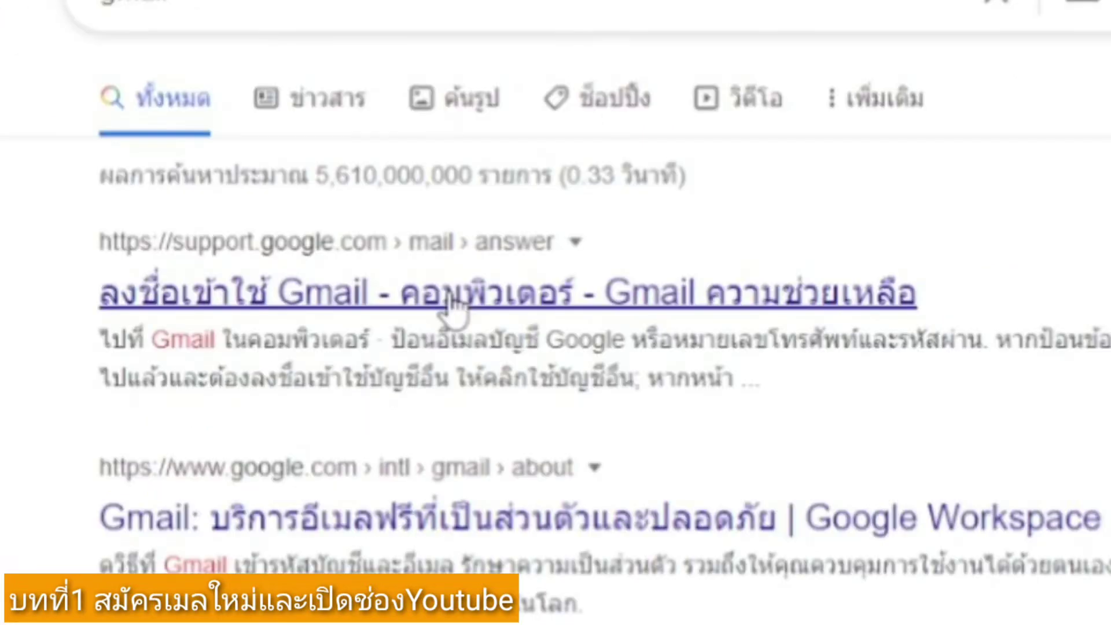
{"action": "left_click", "coordinate": [451, 306]}
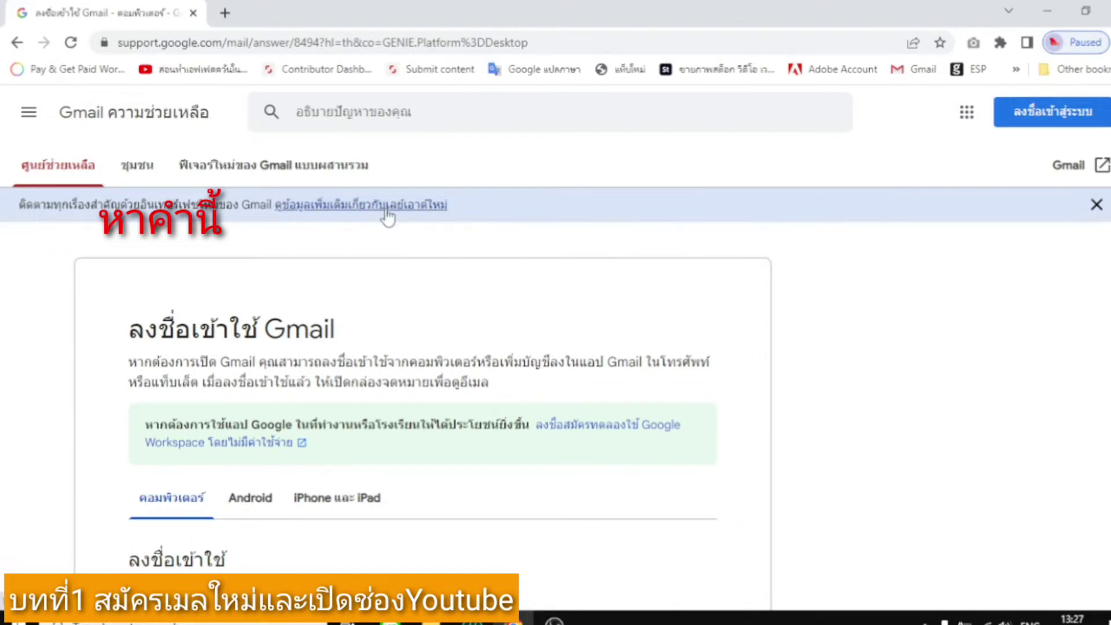
{"action": "scroll", "coordinate": [391, 229], "scroll_direction": "down", "scroll_amount": 3}
{"action": "scroll", "coordinate": [391, 229], "scroll_direction": "down", "scroll_amount": 3}
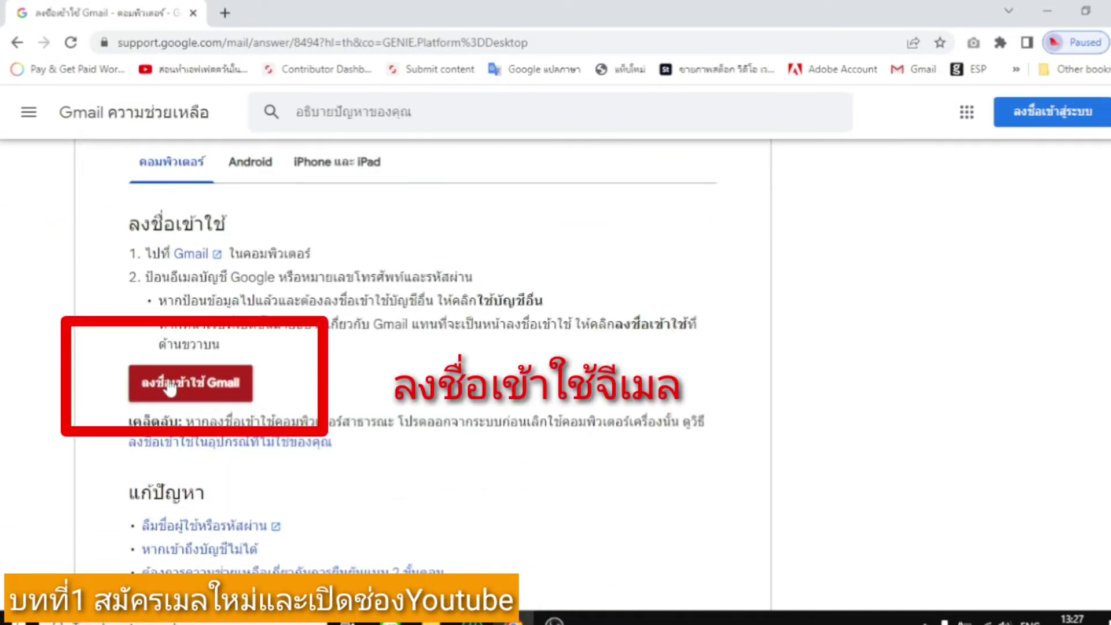
{"action": "left_click", "coordinate": [191, 388]}
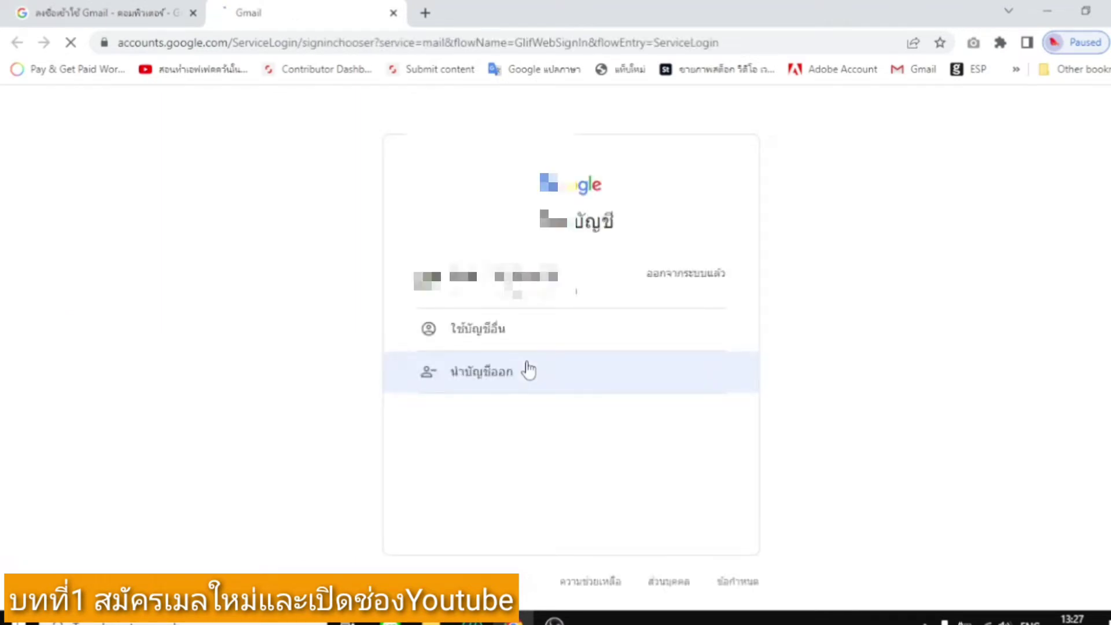
Choose another account, then Create account for personal use.
{"action": "left_click", "coordinate": [547, 341]}
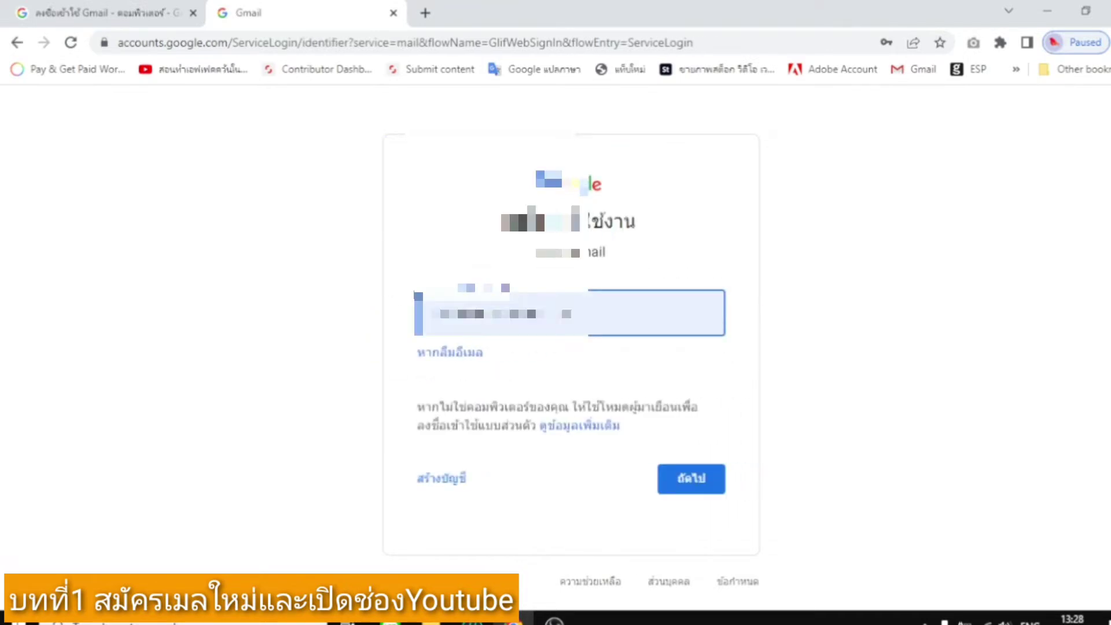
{"action": "left_click", "coordinate": [437, 480]}
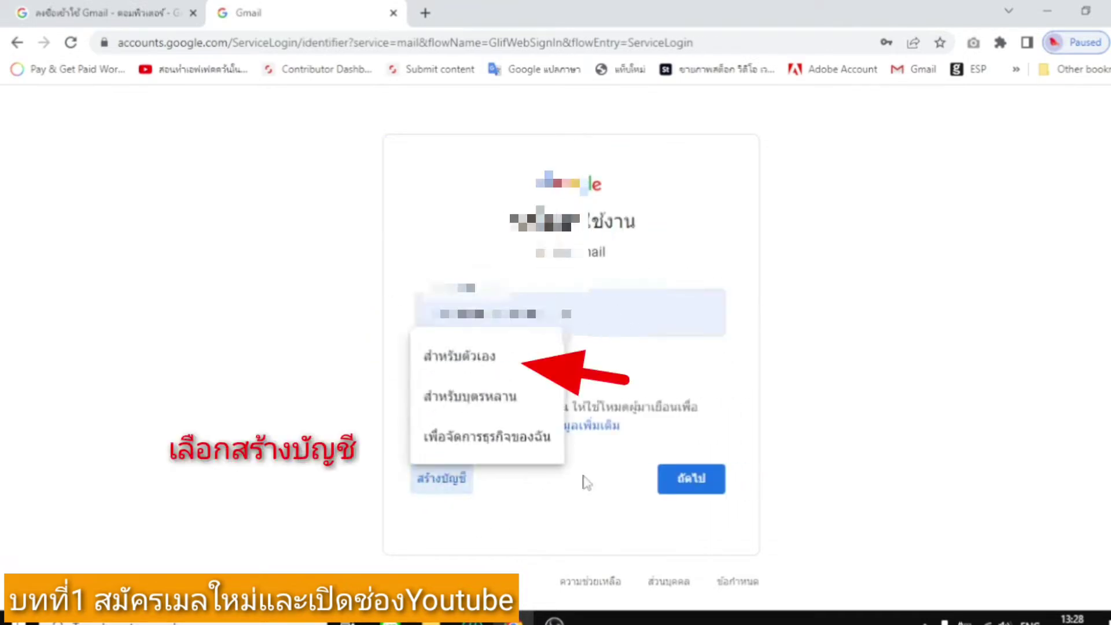
{"action": "left_click", "coordinate": [494, 357]}
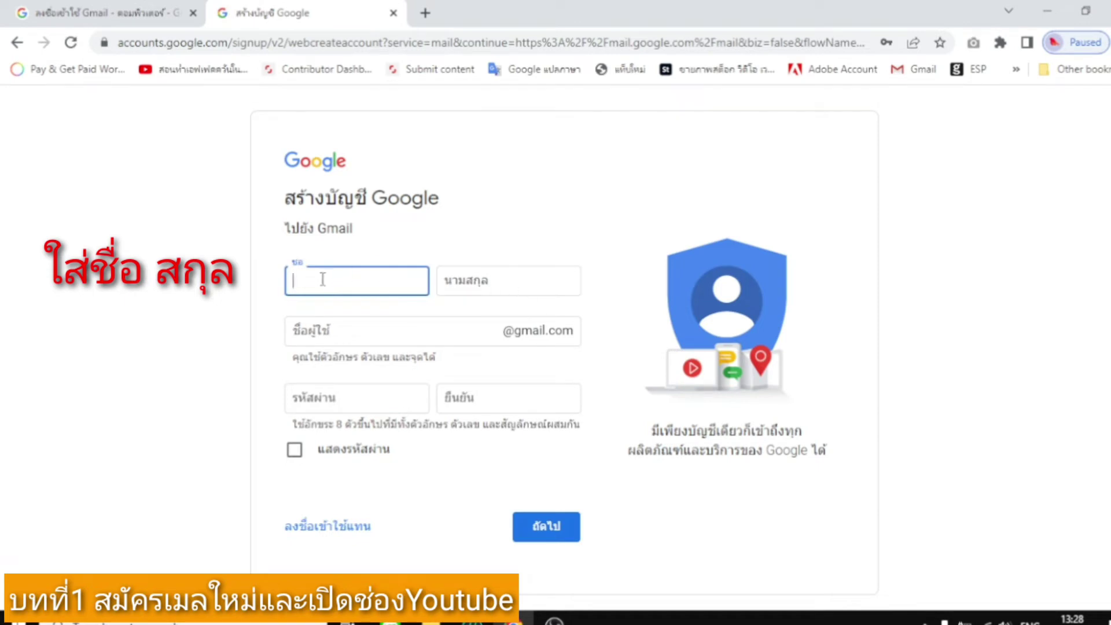
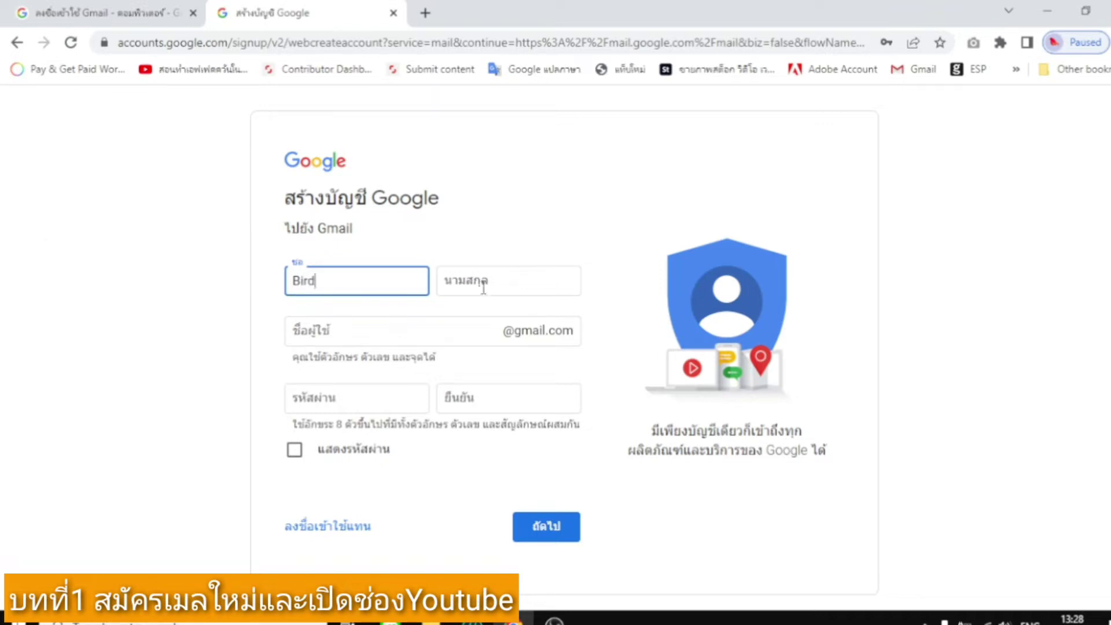
Enter the account holder's first name and surname.
{"action": "left_click", "coordinate": [482, 283]}
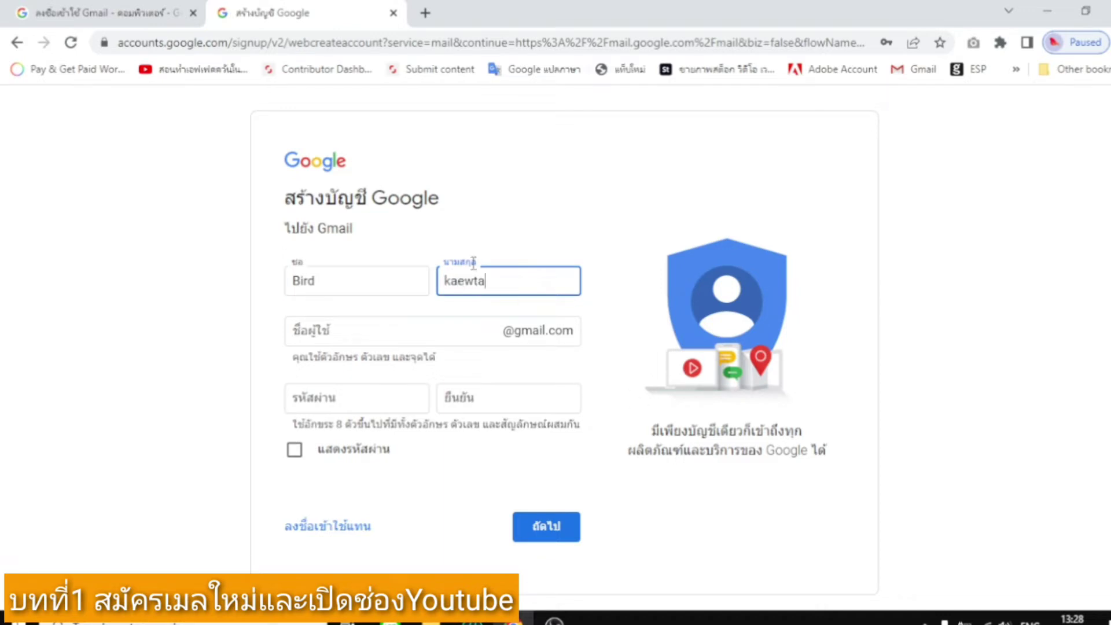
Type the desired Gmail username and correct it to the intended address.
{"action": "left_click", "coordinate": [367, 336]}
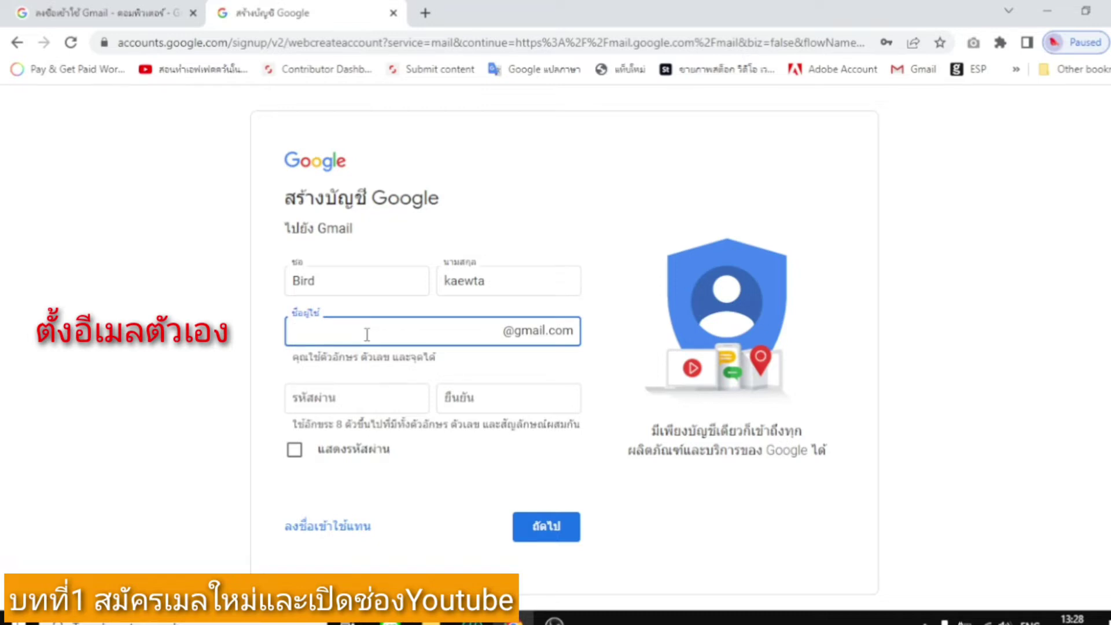
{"action": "type", "text": "B"}
{"action": "key", "text": "BackSpace"}
{"action": "double_click", "coordinate": [330, 334]}
{"action": "left_click", "coordinate": [316, 332]}
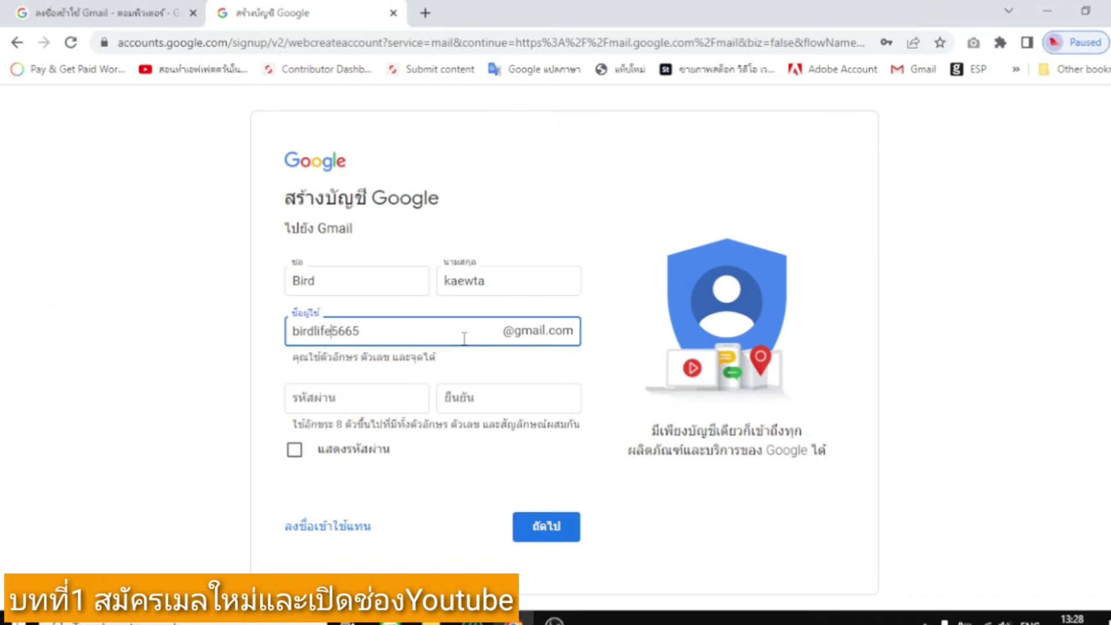
{"action": "left_click", "coordinate": [369, 404]}
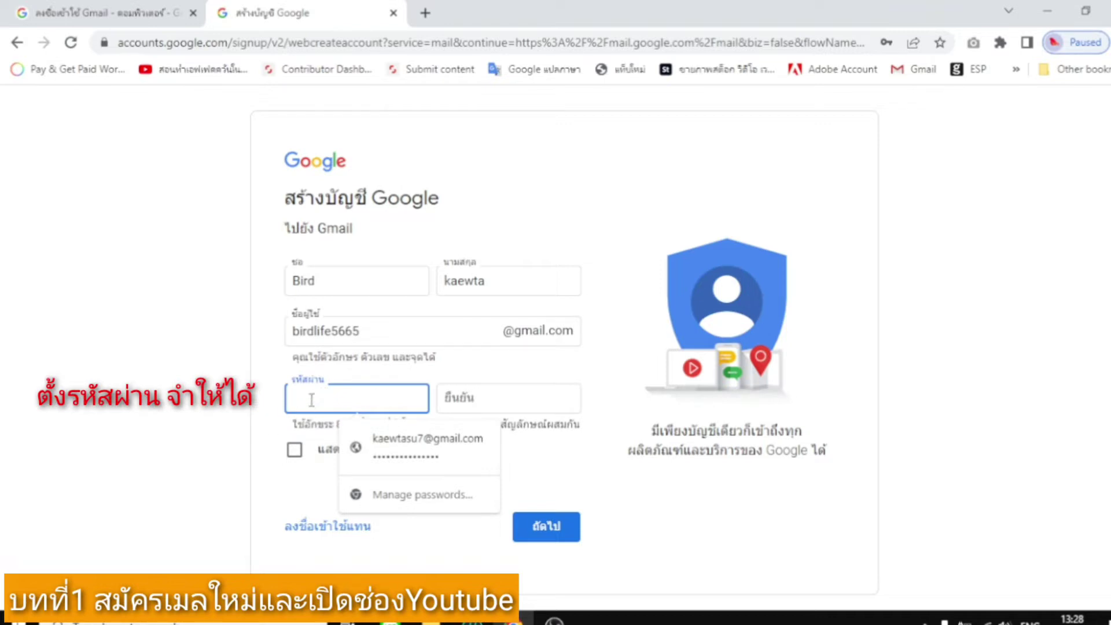
Enter and confirm the account password, then submit the first sign-up page.
{"action": "type", "text": "••••••••••"}
{"action": "left_click", "coordinate": [479, 398]}
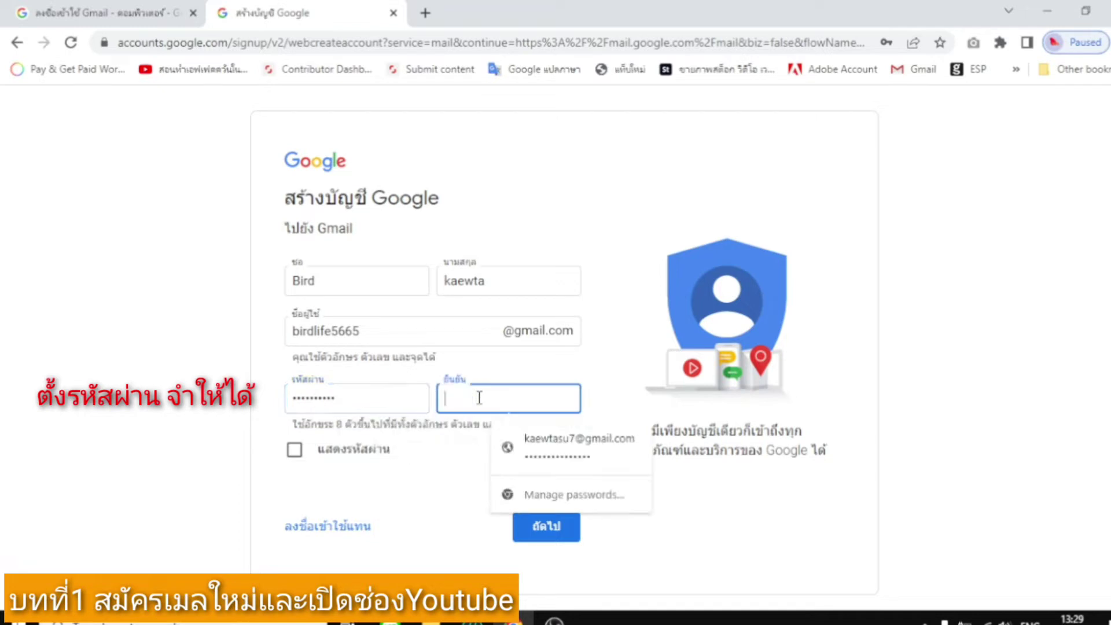
{"action": "type", "text": "••••••••••"}
{"action": "left_click", "coordinate": [412, 477]}
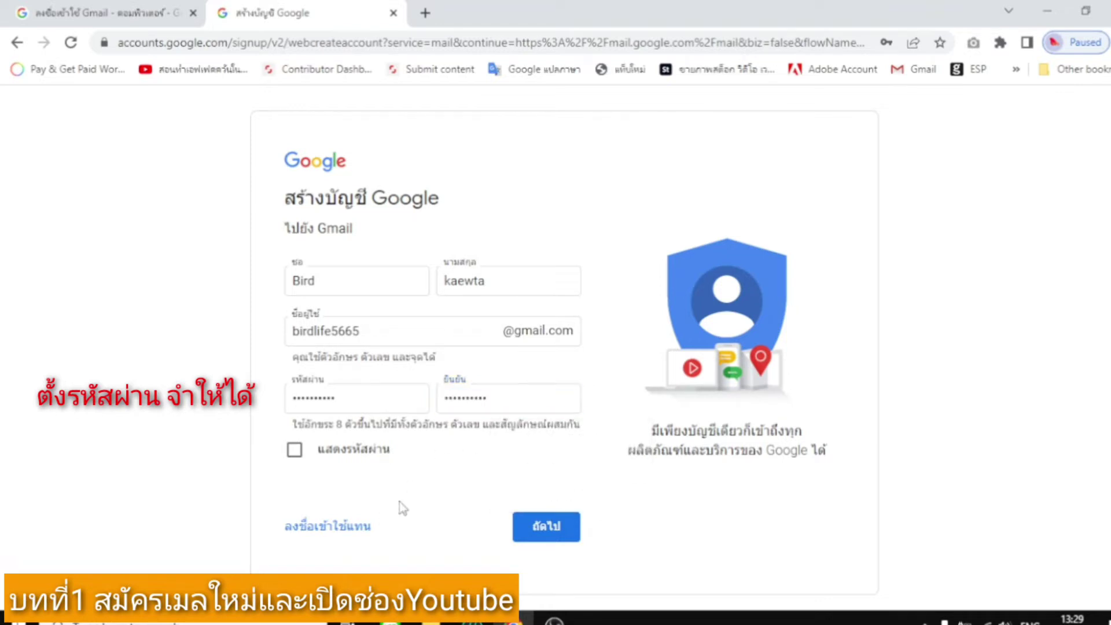
{"action": "left_click", "coordinate": [560, 525]}
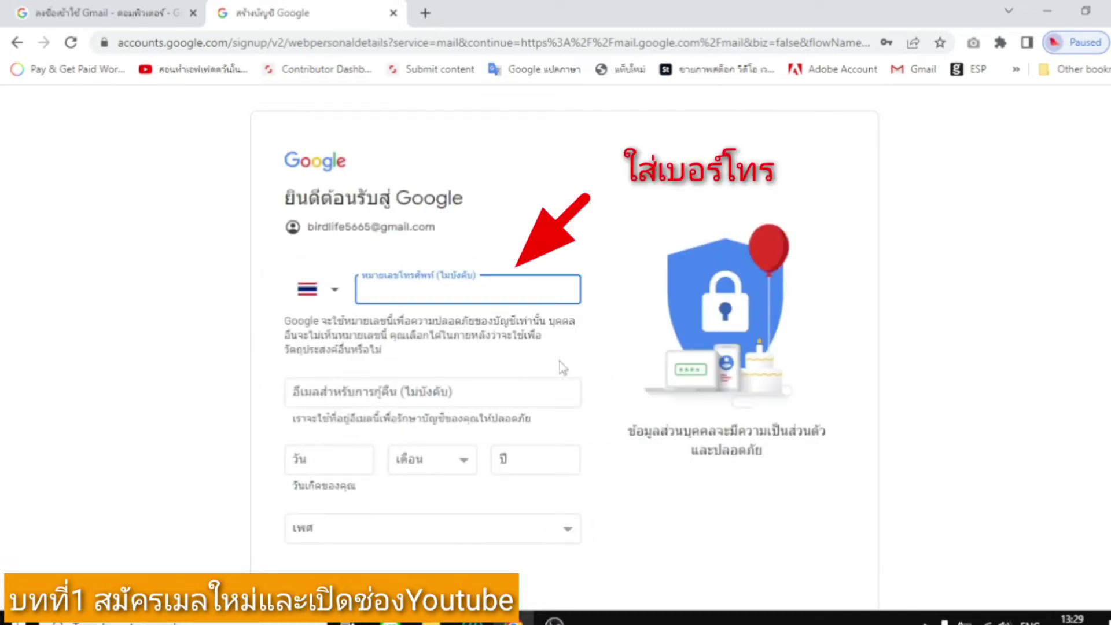
Enter the birthday as 1 January 1995.
{"action": "left_click", "coordinate": [350, 466]}
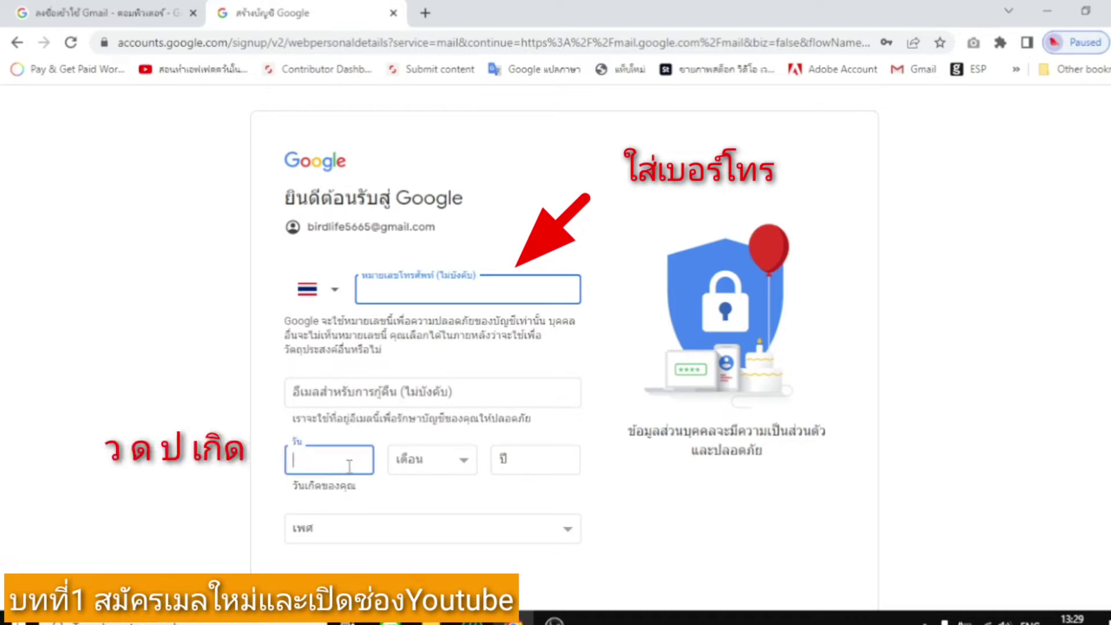
{"action": "type", "text": "1"}
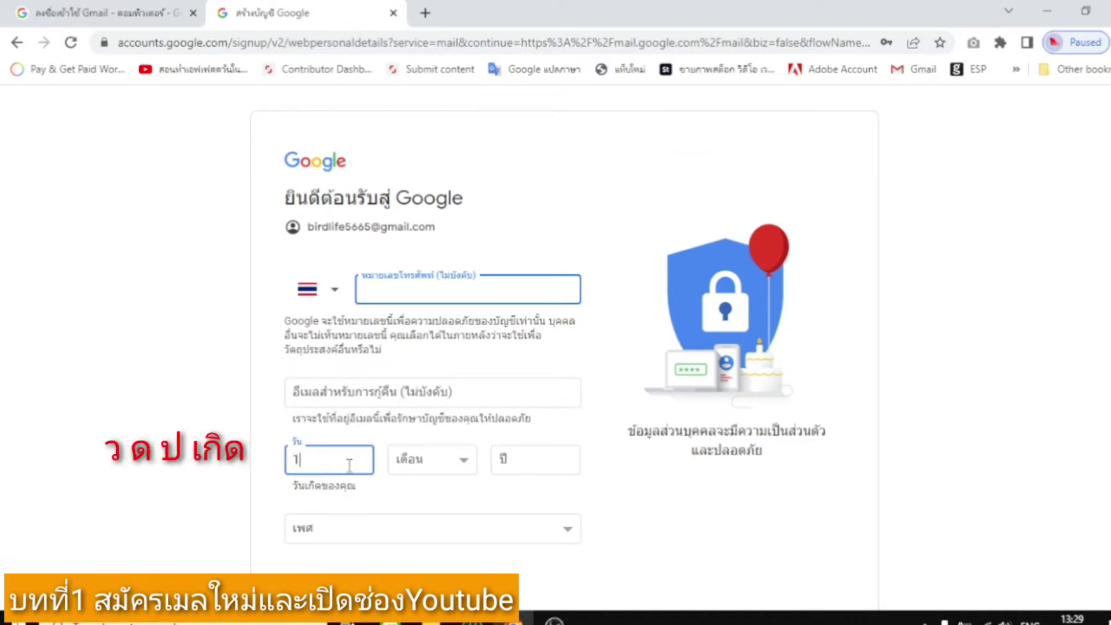
{"action": "left_click", "coordinate": [411, 463]}
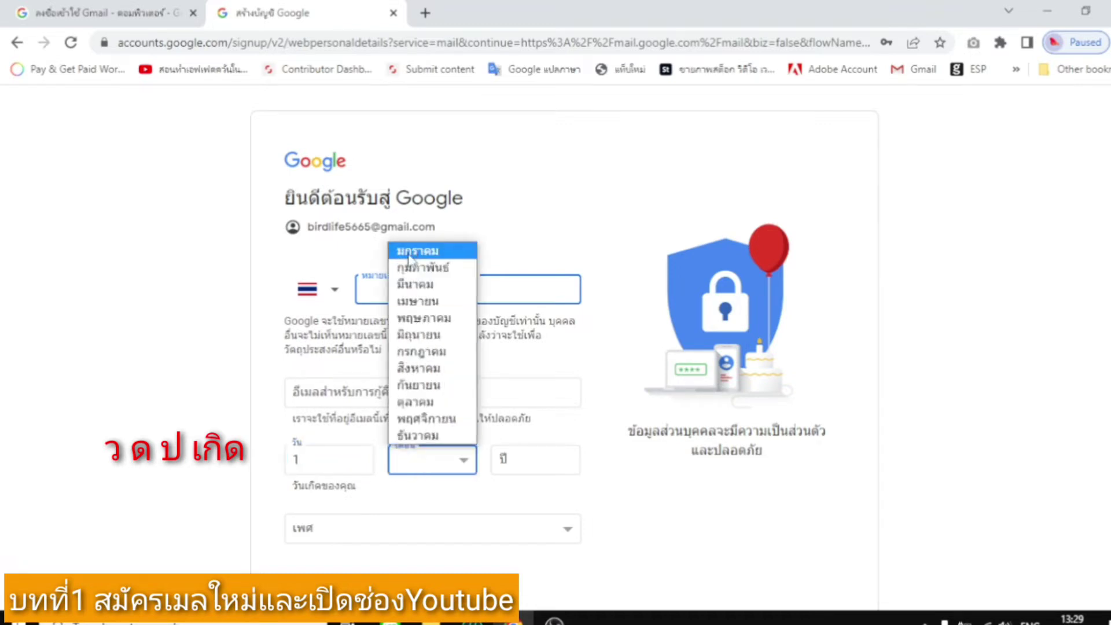
{"action": "left_click", "coordinate": [417, 252]}
{"action": "left_click", "coordinate": [533, 458]}
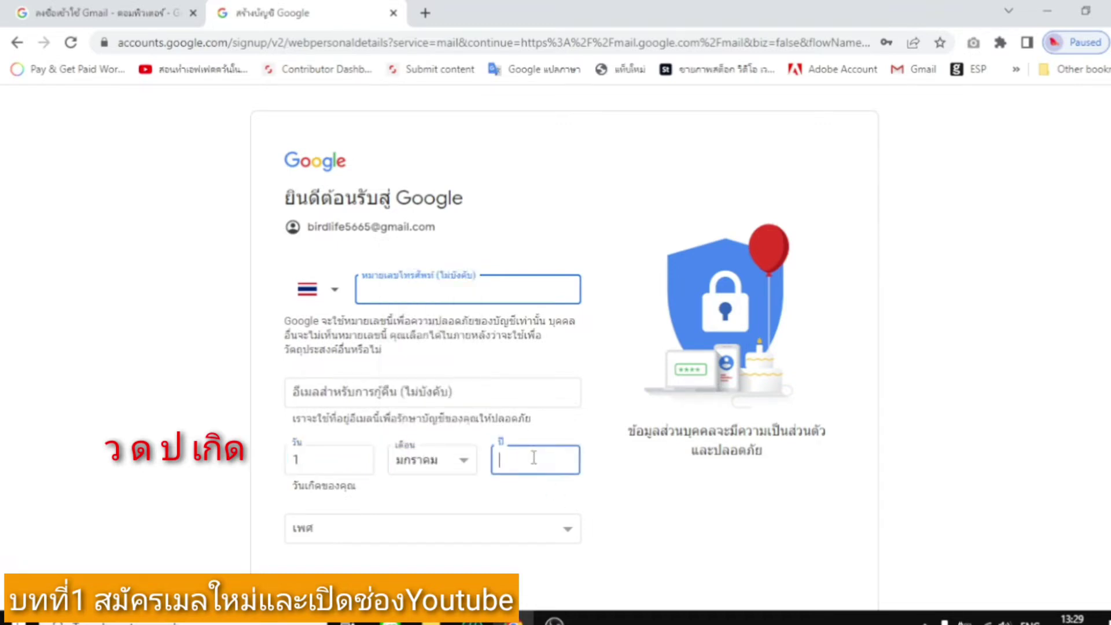
{"action": "type", "text": "1995"}
Set gender to female (หญิง) and submit the personal details.
{"action": "left_click", "coordinate": [562, 537]}
{"action": "left_click", "coordinate": [382, 457]}
{"action": "scroll", "coordinate": [598, 494], "scroll_direction": "down", "scroll_amount": 3}
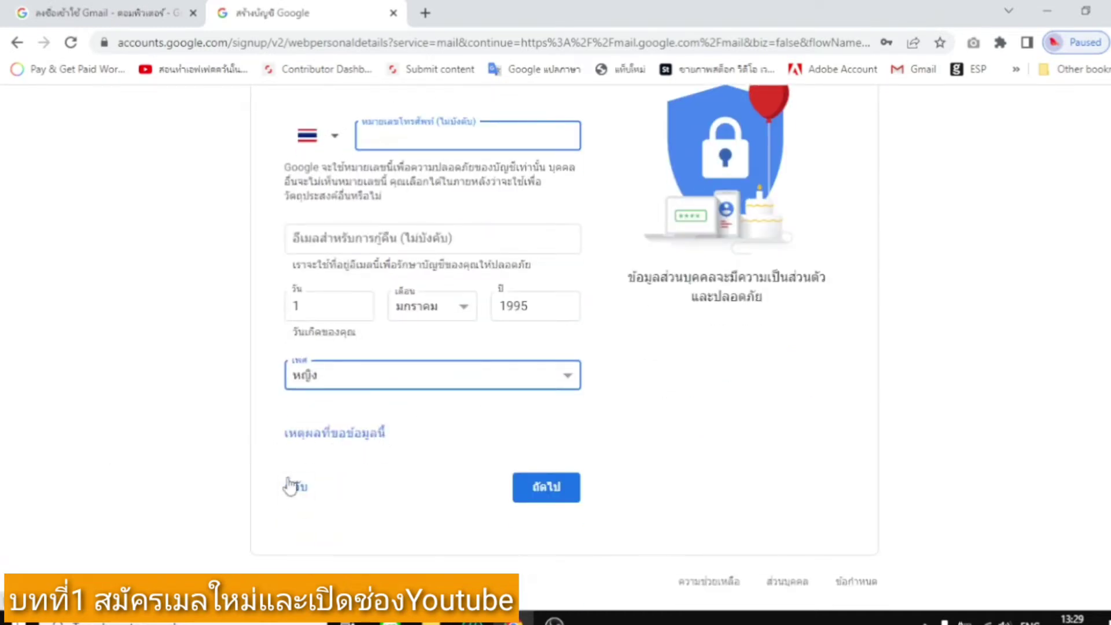
{"action": "left_click", "coordinate": [559, 495]}
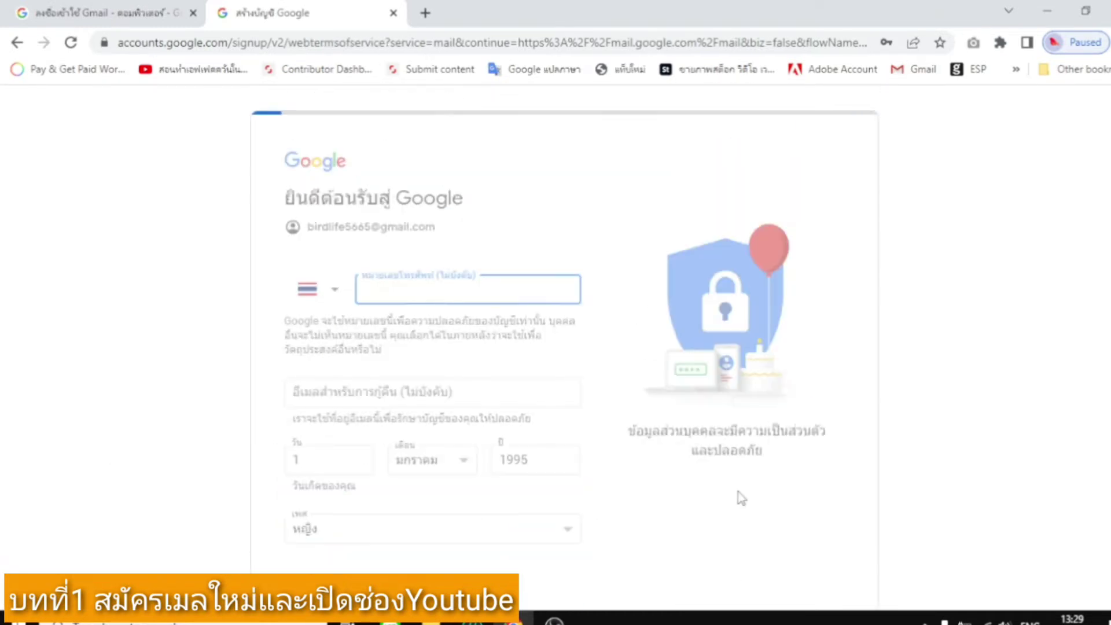
Scroll to the bottom of the terms and agree (ฉันยอมรับ).
{"action": "scroll", "coordinate": [530, 370], "scroll_direction": "down", "scroll_amount": 8}
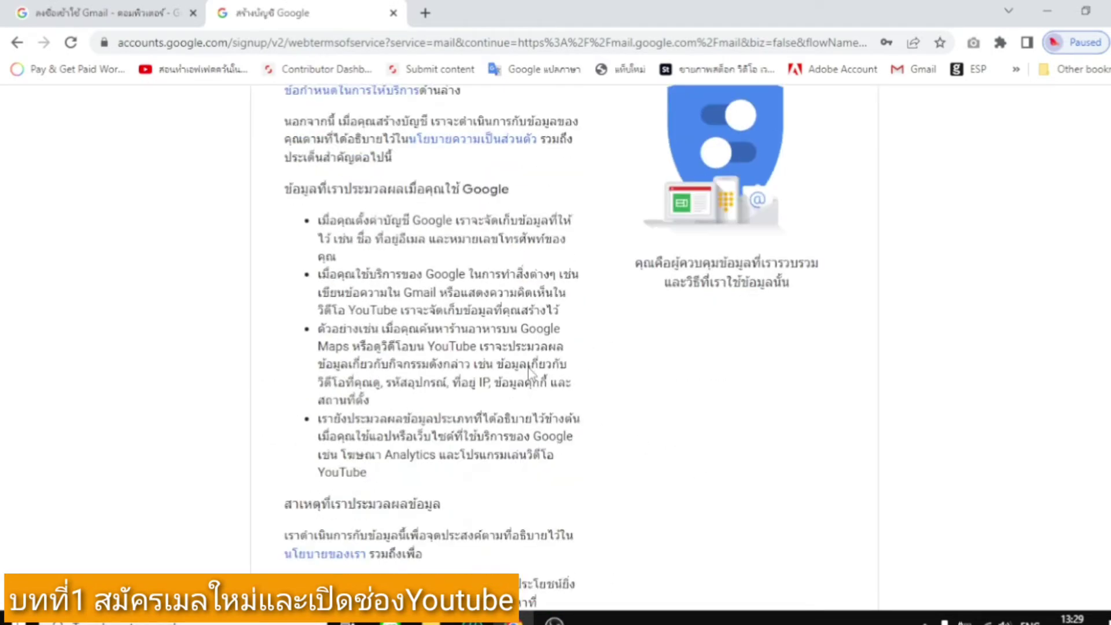
{"action": "scroll", "coordinate": [530, 366], "scroll_direction": "down", "scroll_amount": 8}
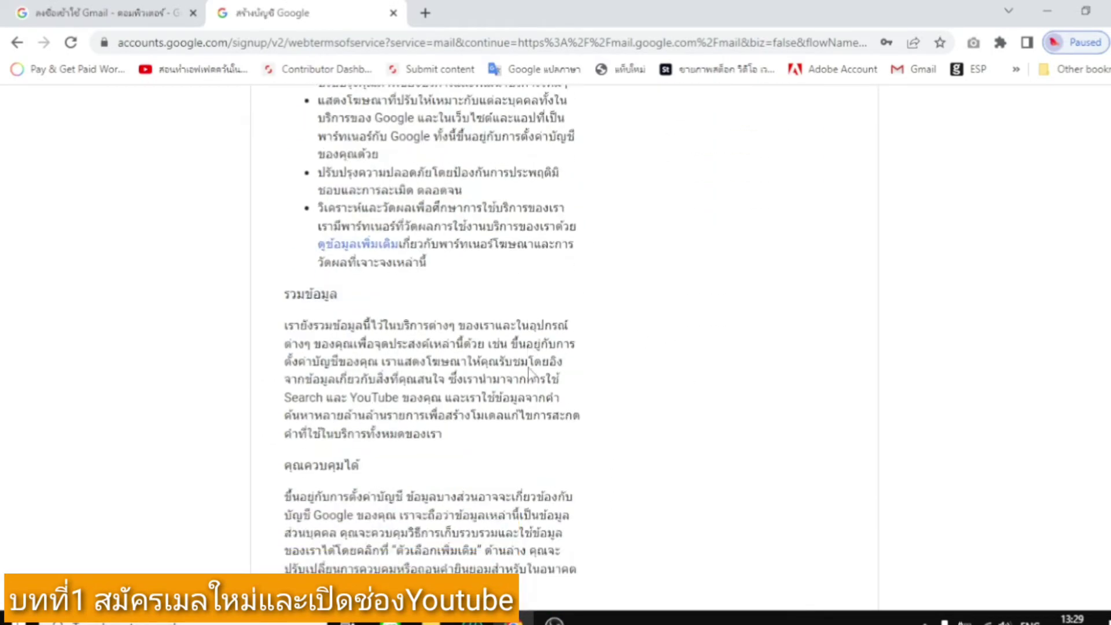
{"action": "left_click", "coordinate": [530, 481]}
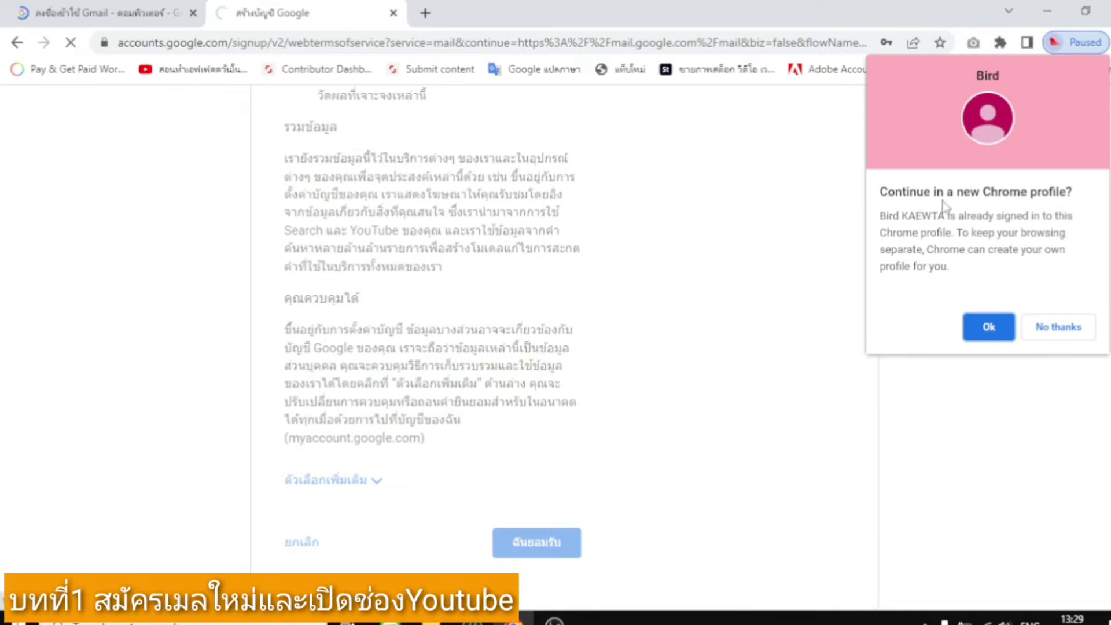
Continue in a new Chrome profile coloured Dark purple, then check its profile menu.
{"action": "left_click", "coordinate": [990, 329]}
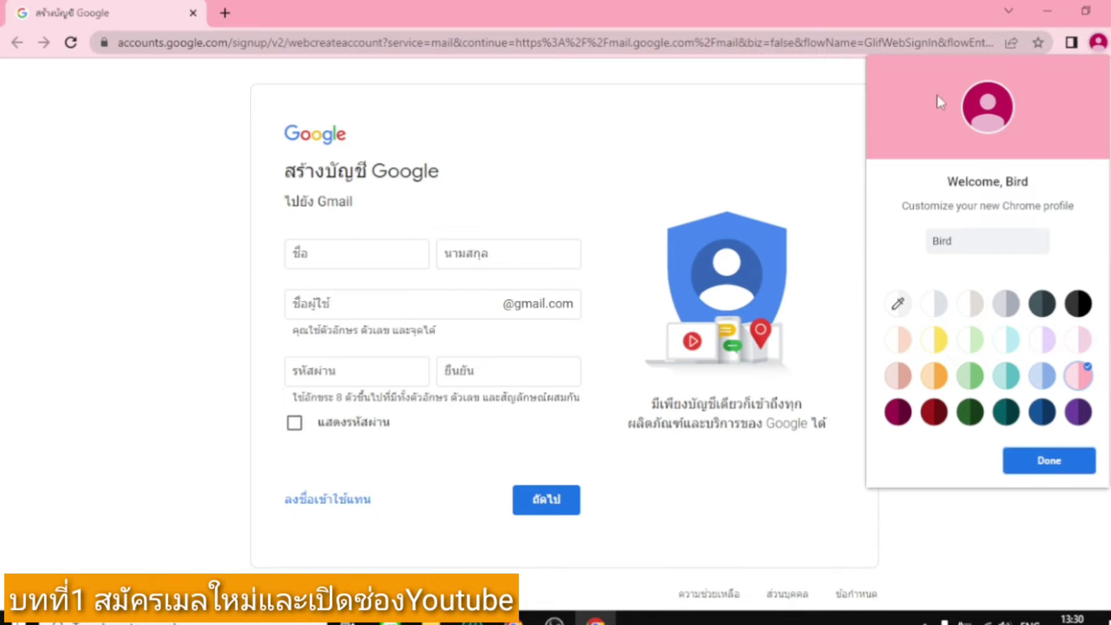
{"action": "left_click", "coordinate": [965, 240]}
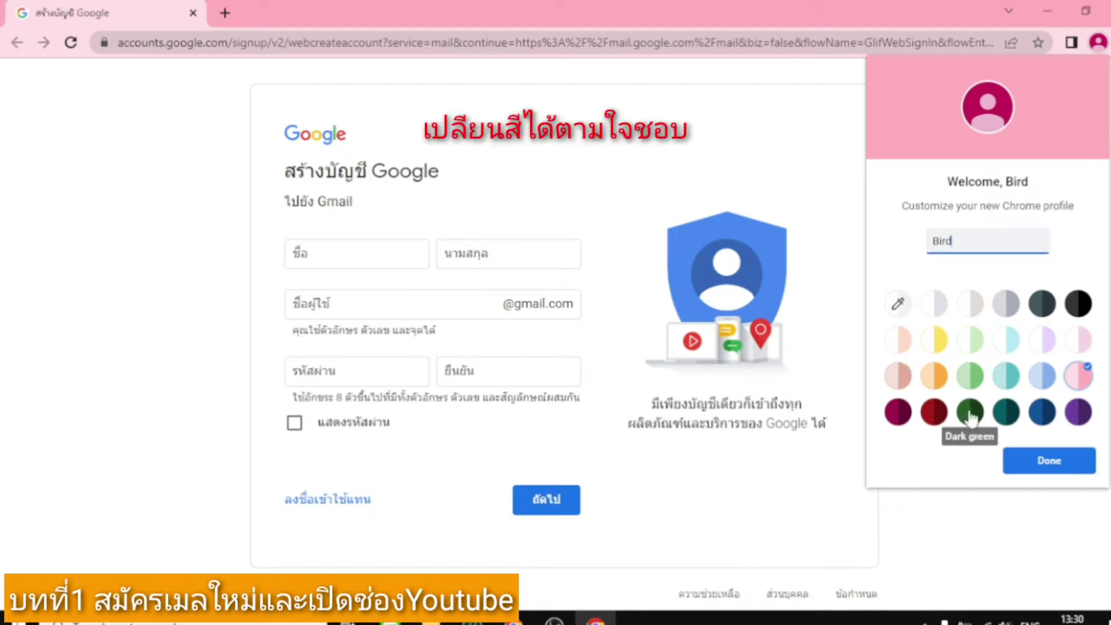
{"action": "left_click", "coordinate": [1078, 413]}
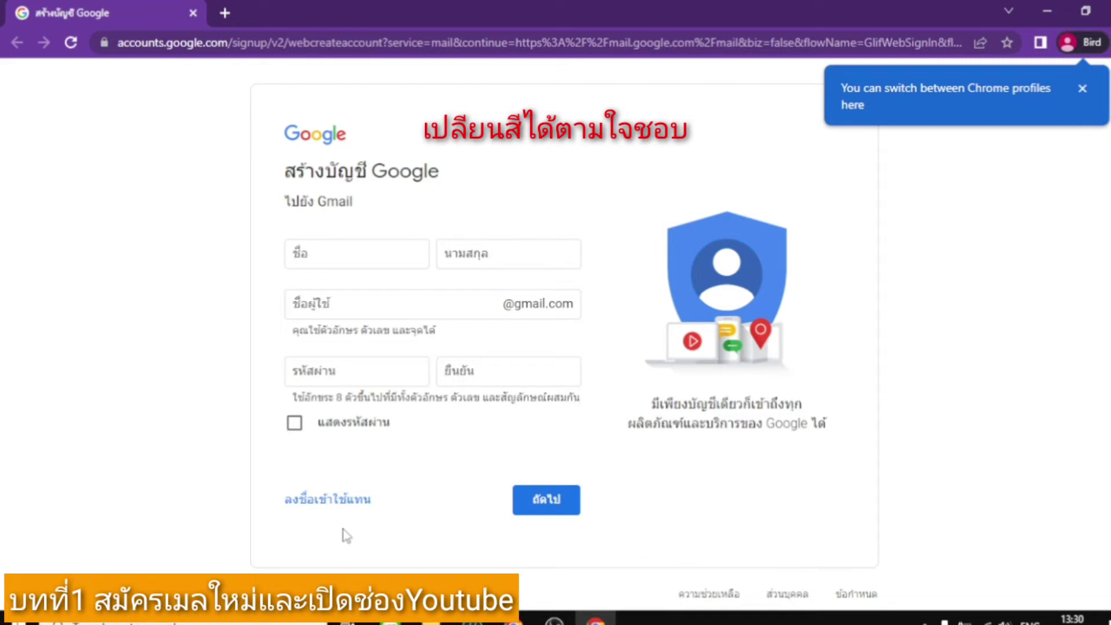
{"action": "left_click", "coordinate": [1098, 46]}
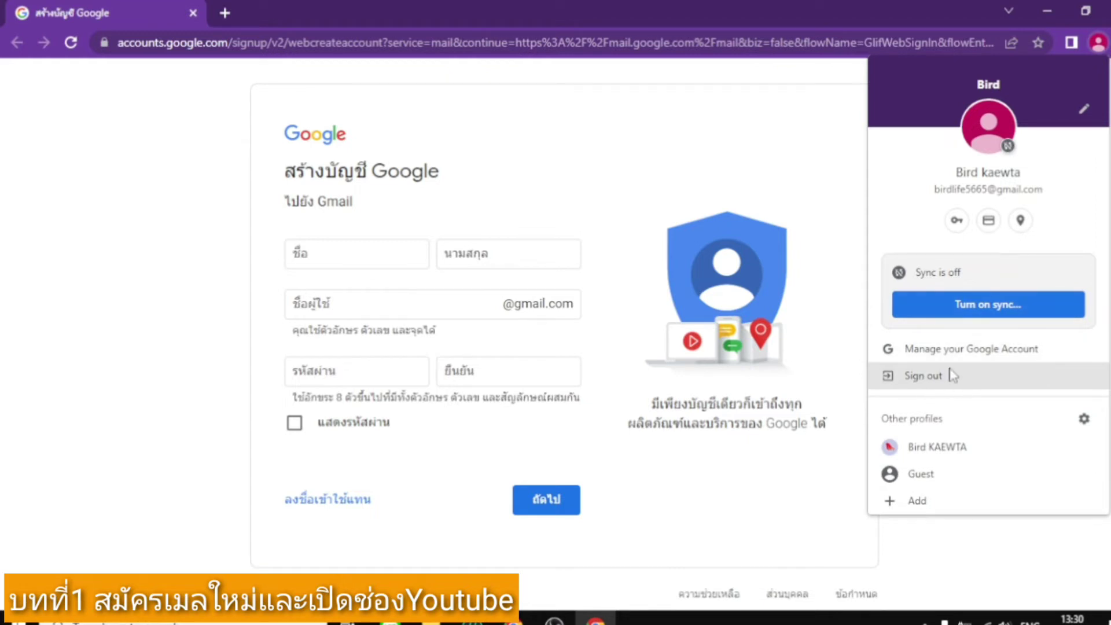
{"action": "left_click", "coordinate": [778, 124]}
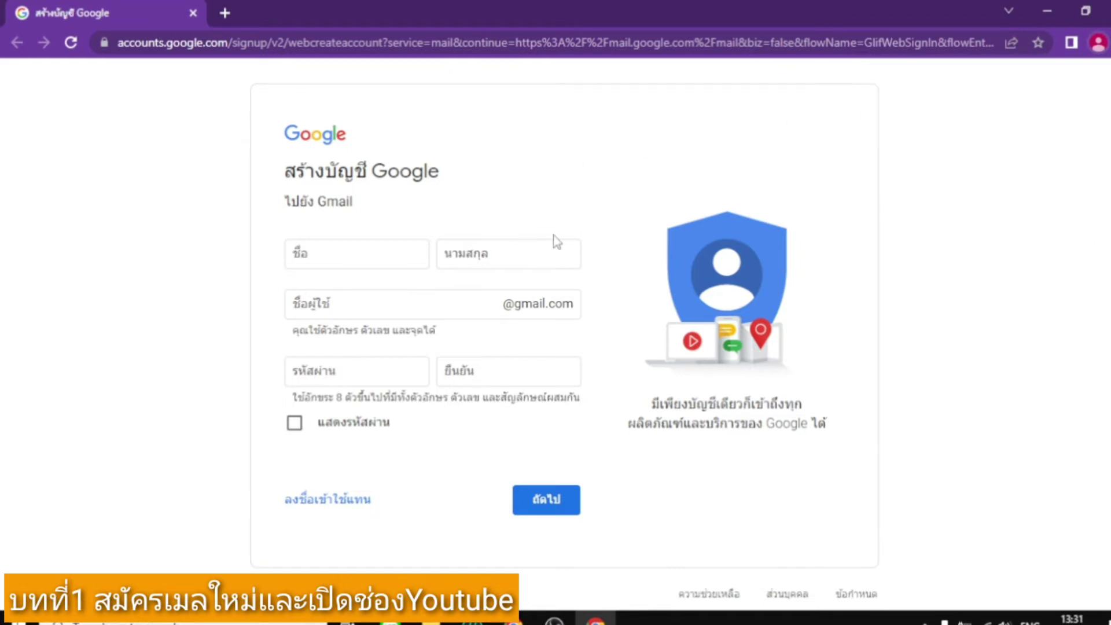
Open YouTube in a new tab from the Google apps grid.
{"action": "left_click", "coordinate": [225, 13]}
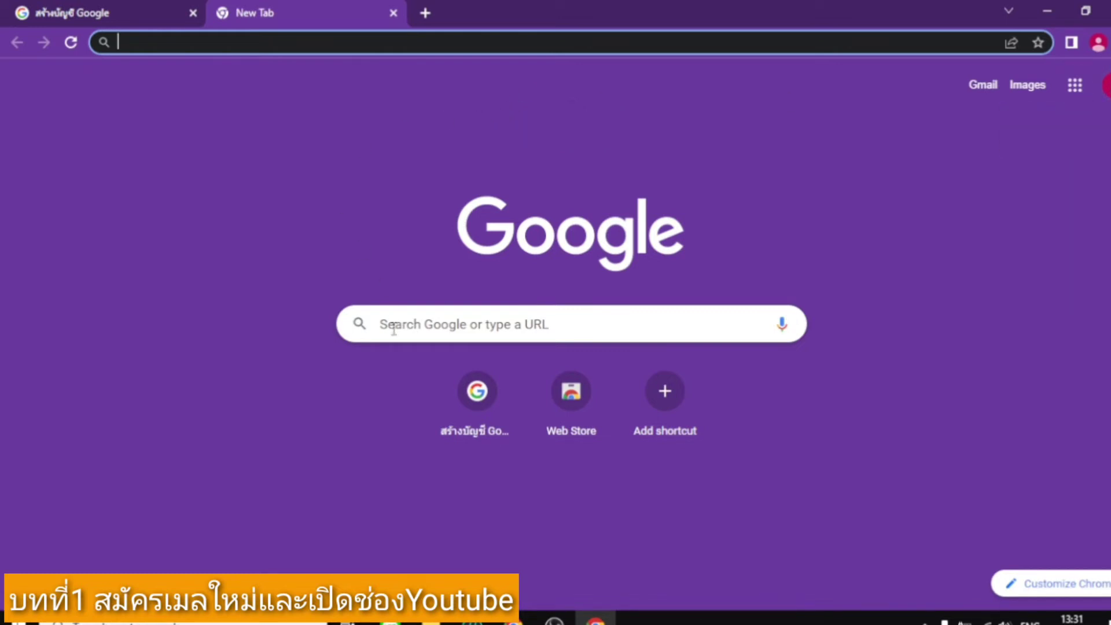
{"action": "left_click", "coordinate": [404, 126]}
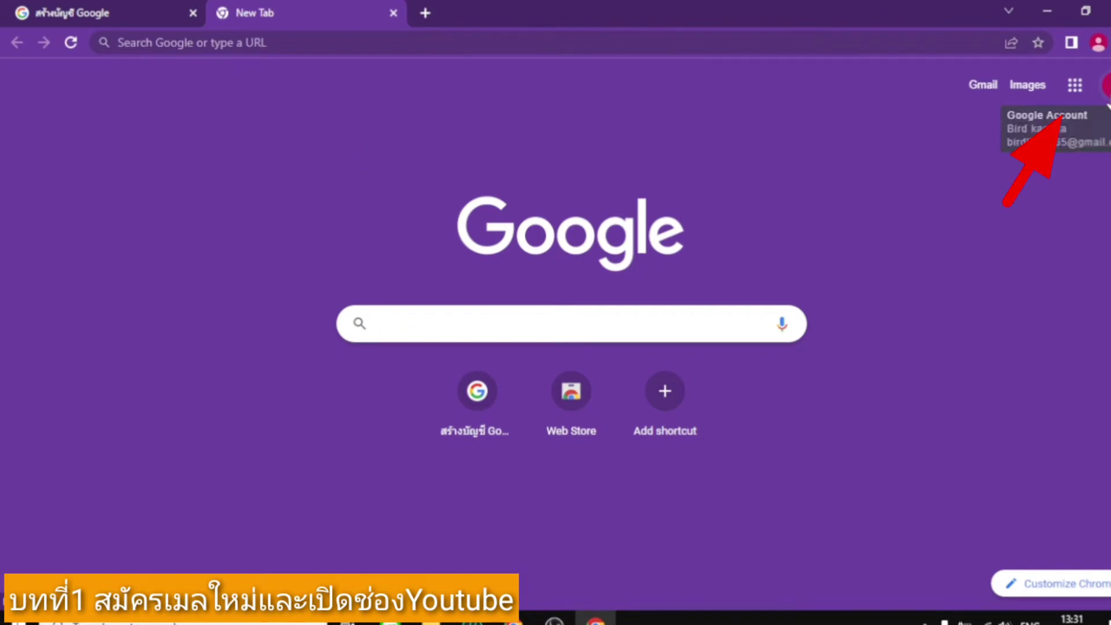
{"action": "left_click", "coordinate": [1075, 86]}
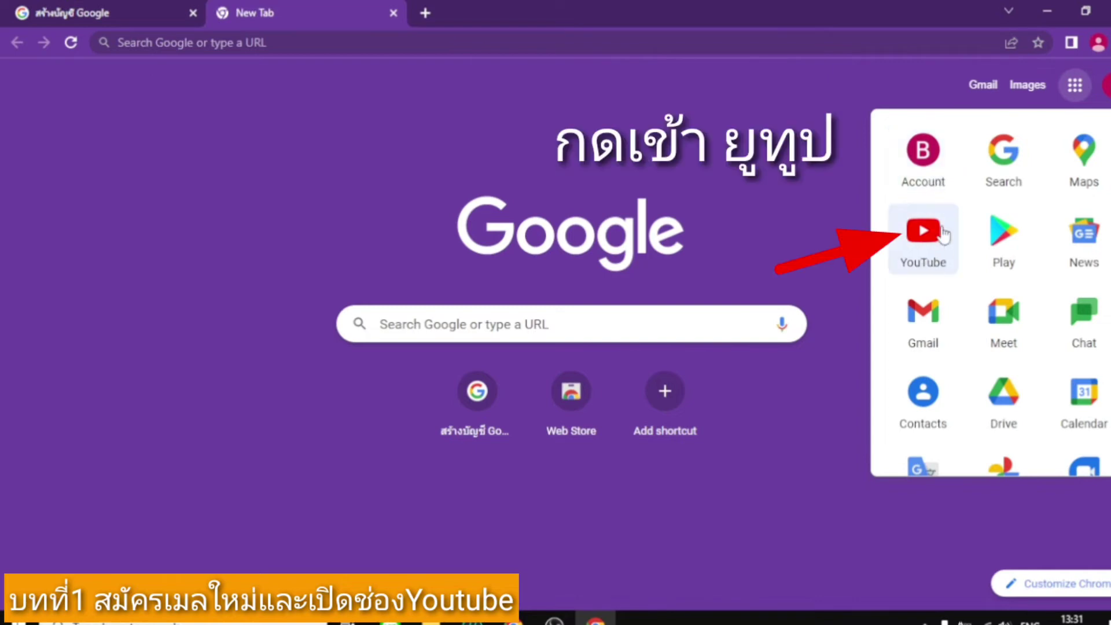
{"action": "left_click", "coordinate": [929, 242]}
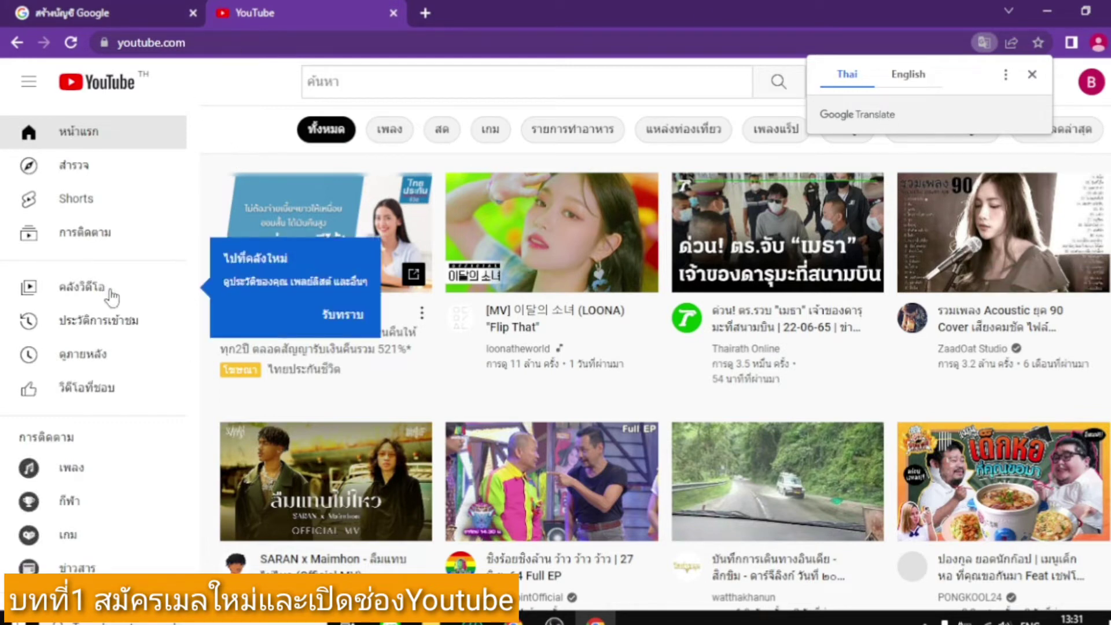
Dismiss the Translate, library tip and notification pop-ups, then open the account menu.
{"action": "left_click", "coordinate": [1032, 75]}
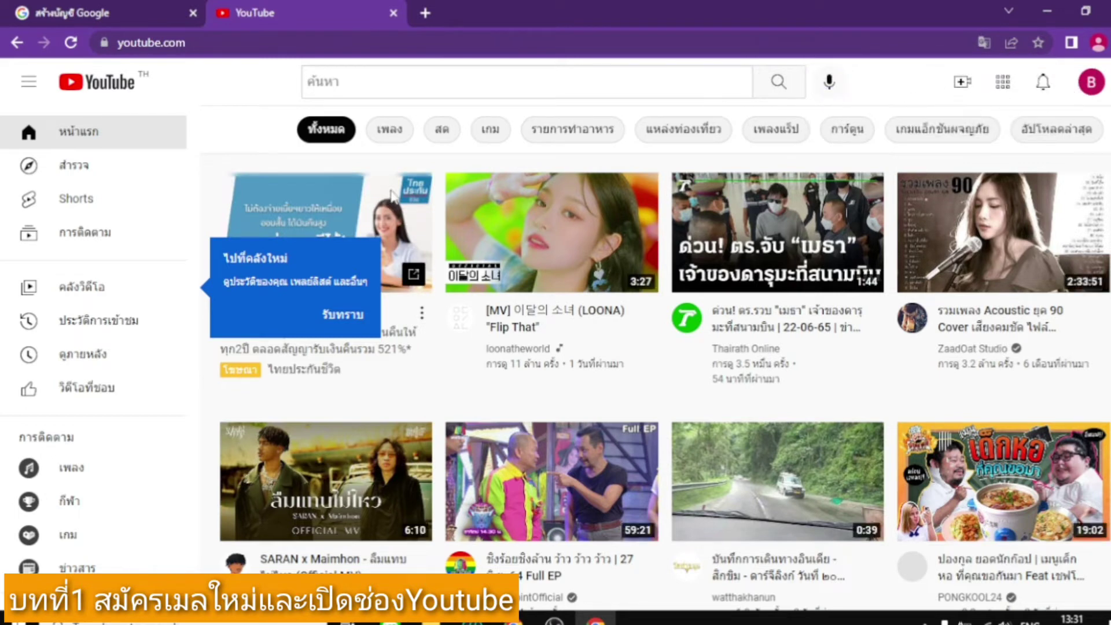
{"action": "left_click", "coordinate": [95, 134]}
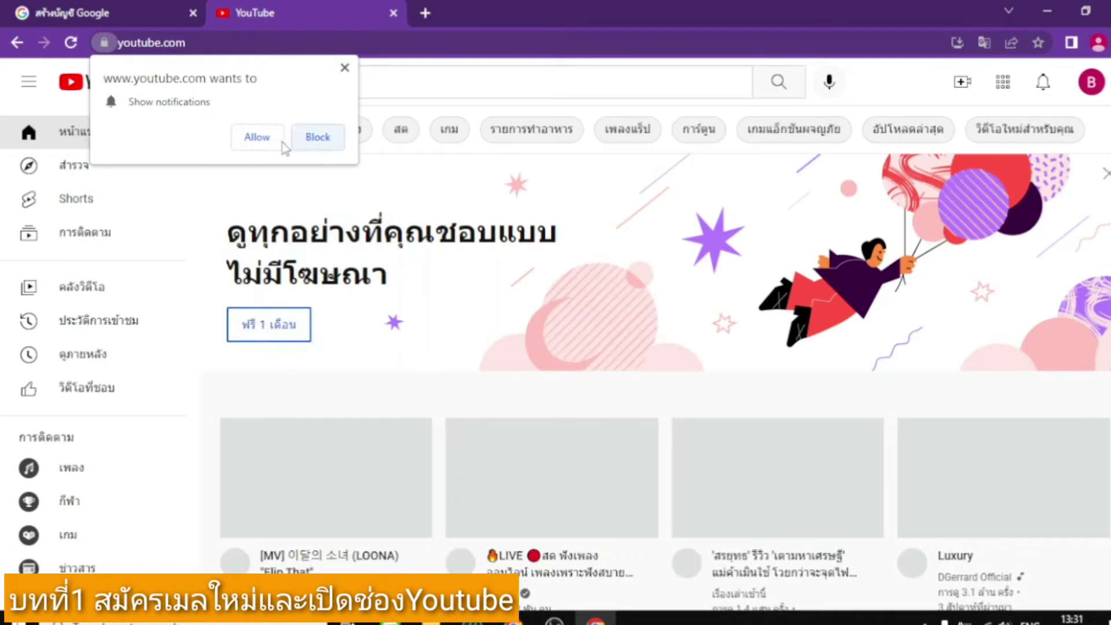
{"action": "left_click", "coordinate": [259, 138]}
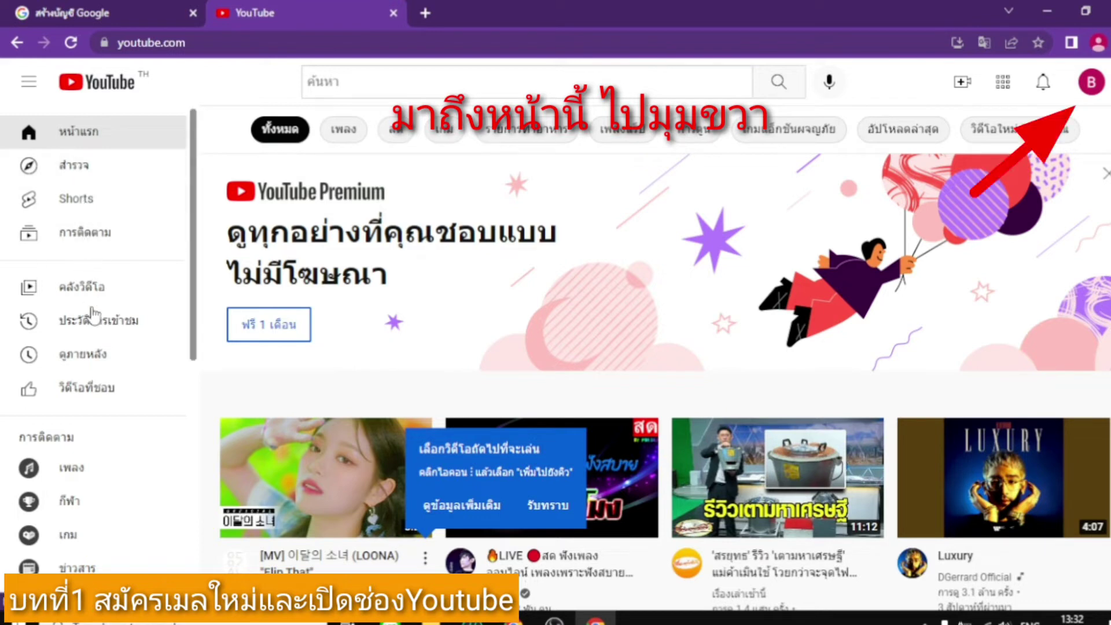
{"action": "scroll", "coordinate": [104, 422], "scroll_direction": "down", "scroll_amount": 10}
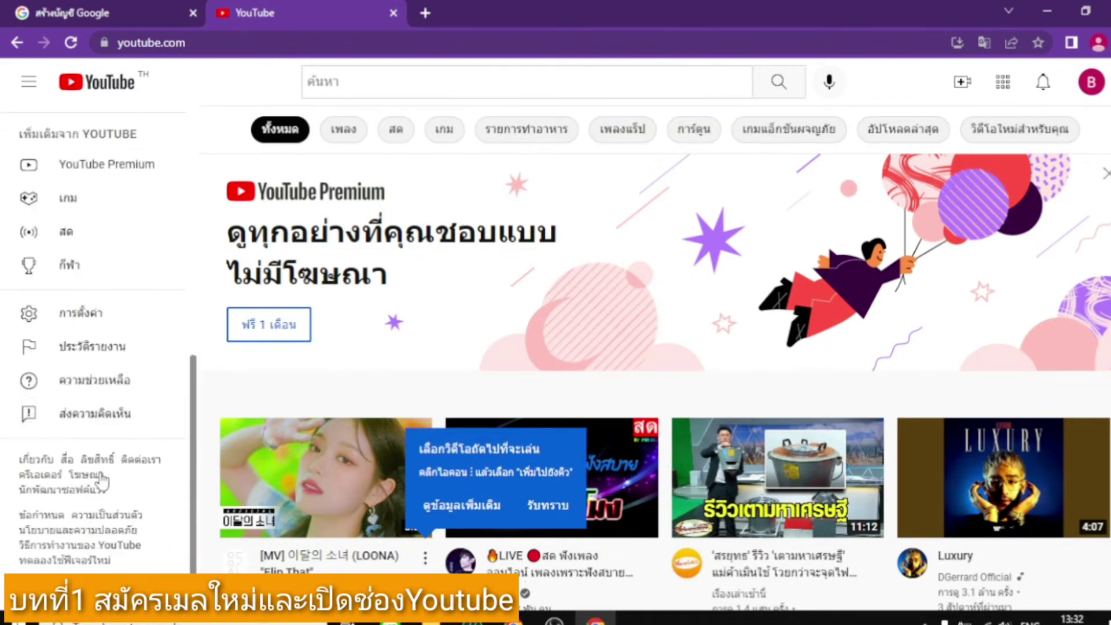
{"action": "scroll", "coordinate": [93, 313], "scroll_direction": "up", "scroll_amount": 10}
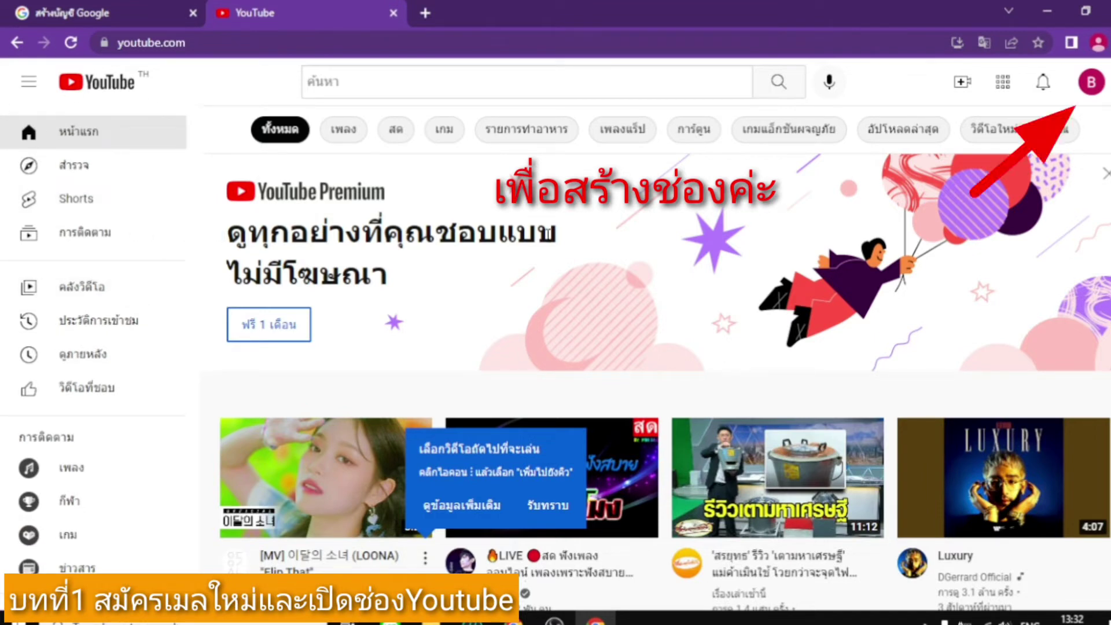
{"action": "left_click", "coordinate": [1092, 83]}
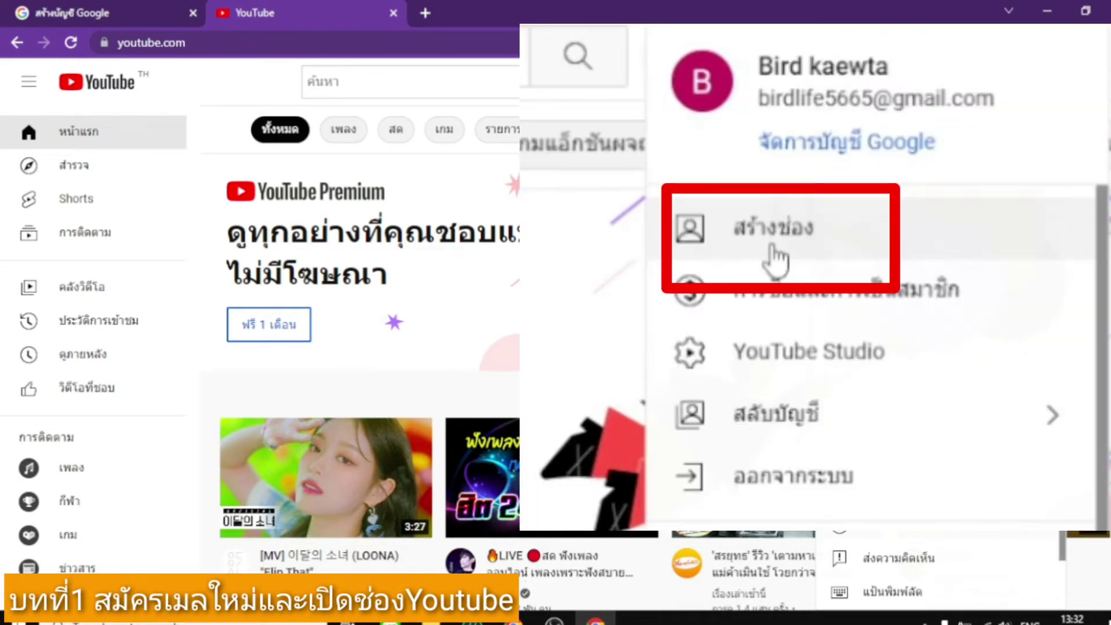
Replace the prefilled channel name with รู้รอบโลก and create the channel.
{"action": "left_click", "coordinate": [995, 191]}
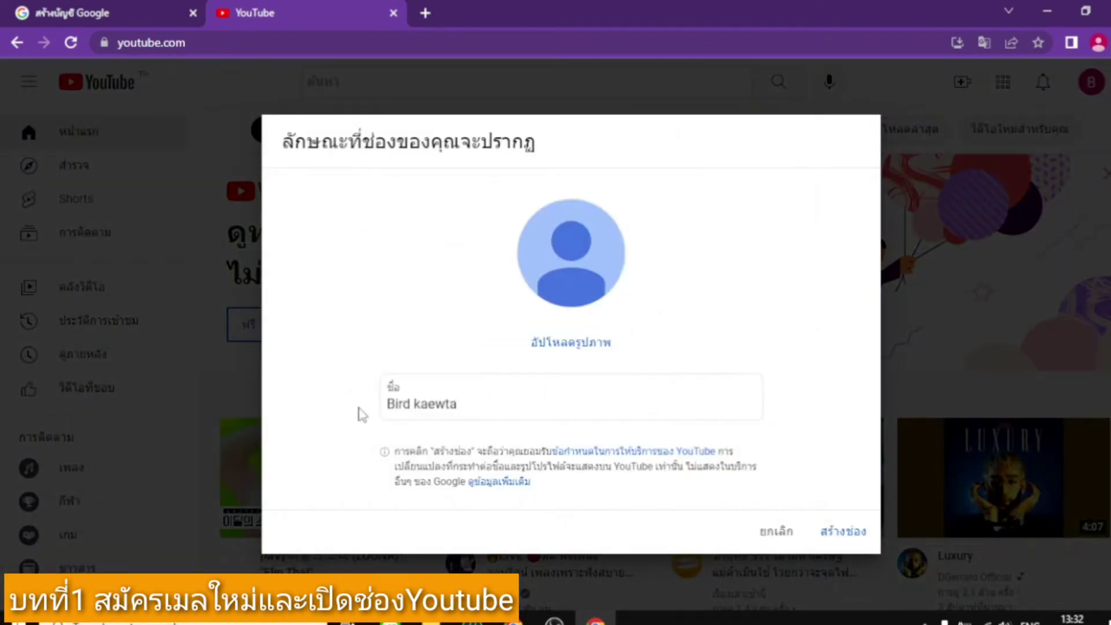
{"action": "left_click", "coordinate": [493, 411]}
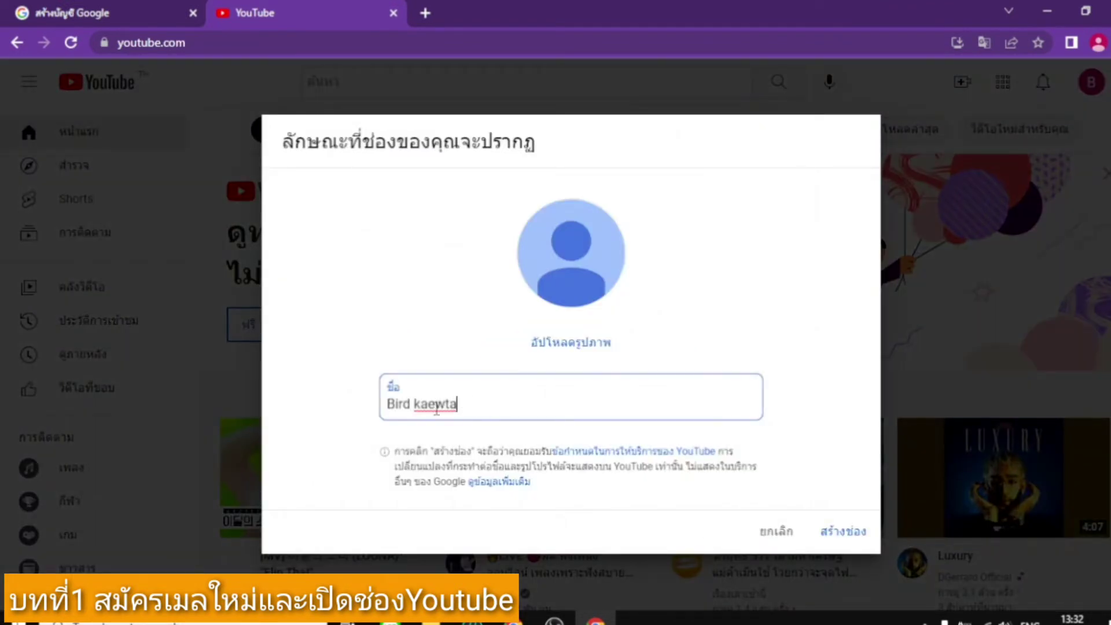
{"action": "left_click_drag", "start_coordinate": [493, 412], "coordinate": [360, 417]}
{"action": "key", "text": "BackSpace"}
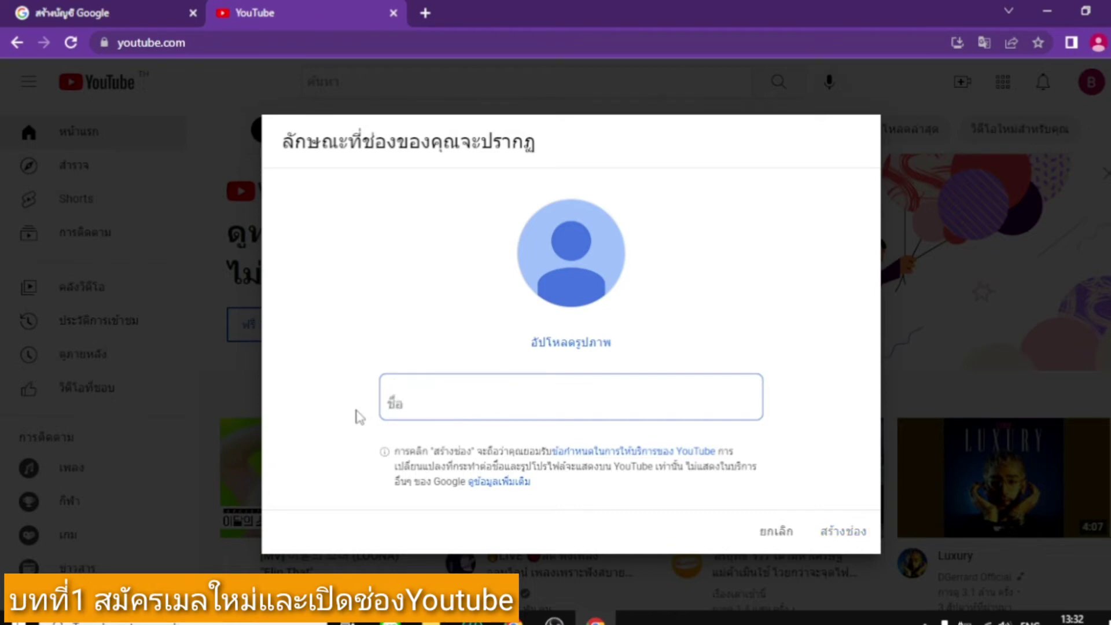
{"action": "type", "text": "เท"}
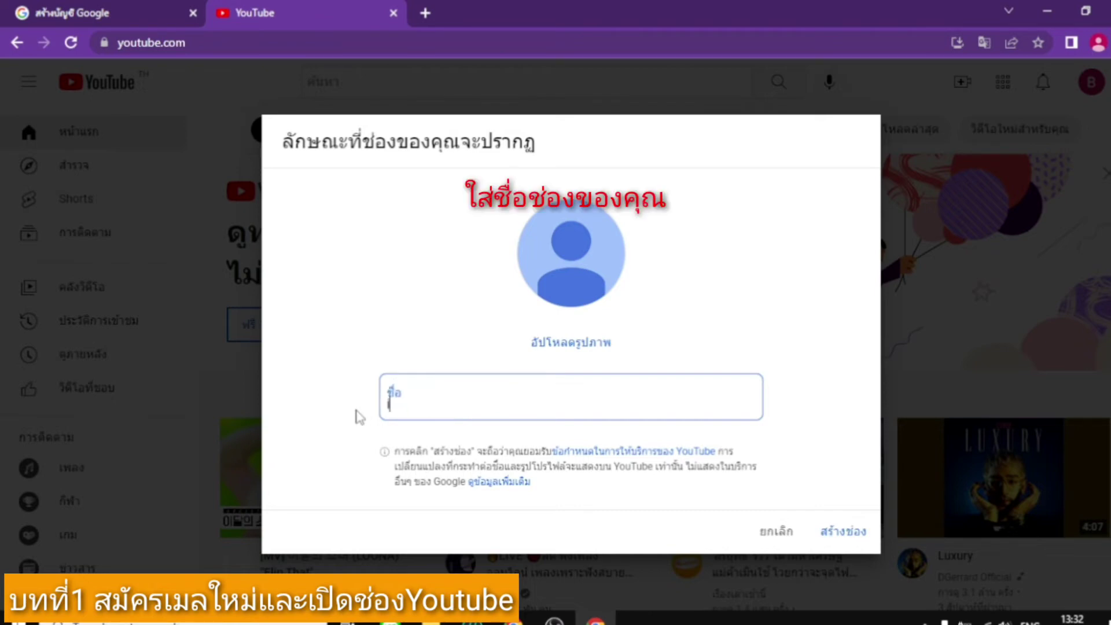
{"action": "key", "text": "BackSpace"}
{"action": "key", "text": "BackSpace"}
{"action": "type", "text": "ช"}
{"action": "type", "text": "ู้รอบโ"}
{"action": "type", "text": "ลก"}
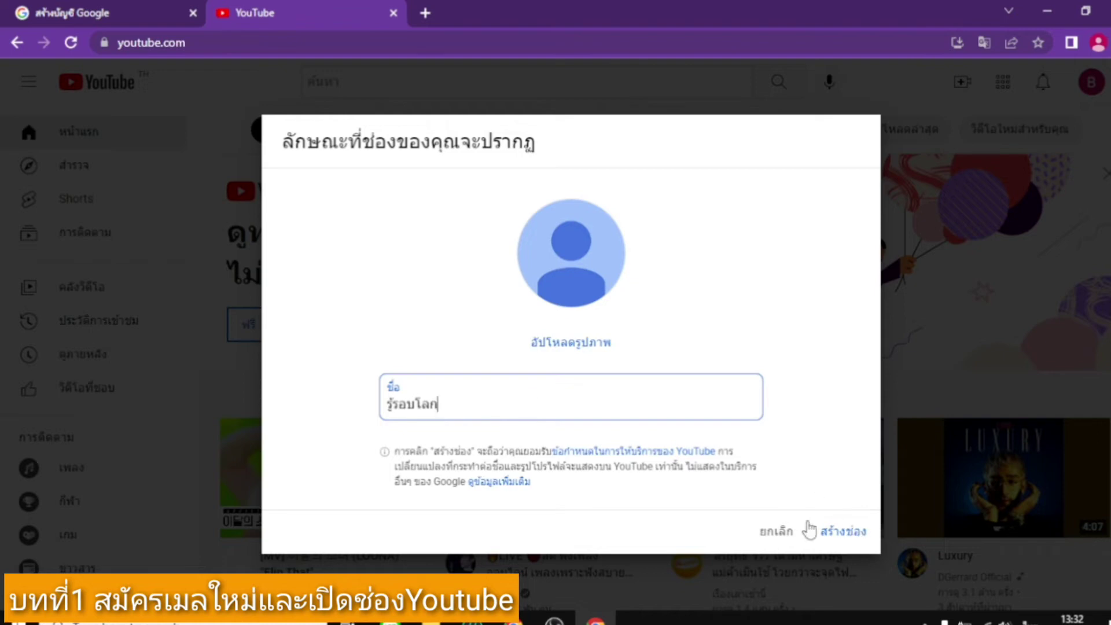
{"action": "key", "text": "Home"}
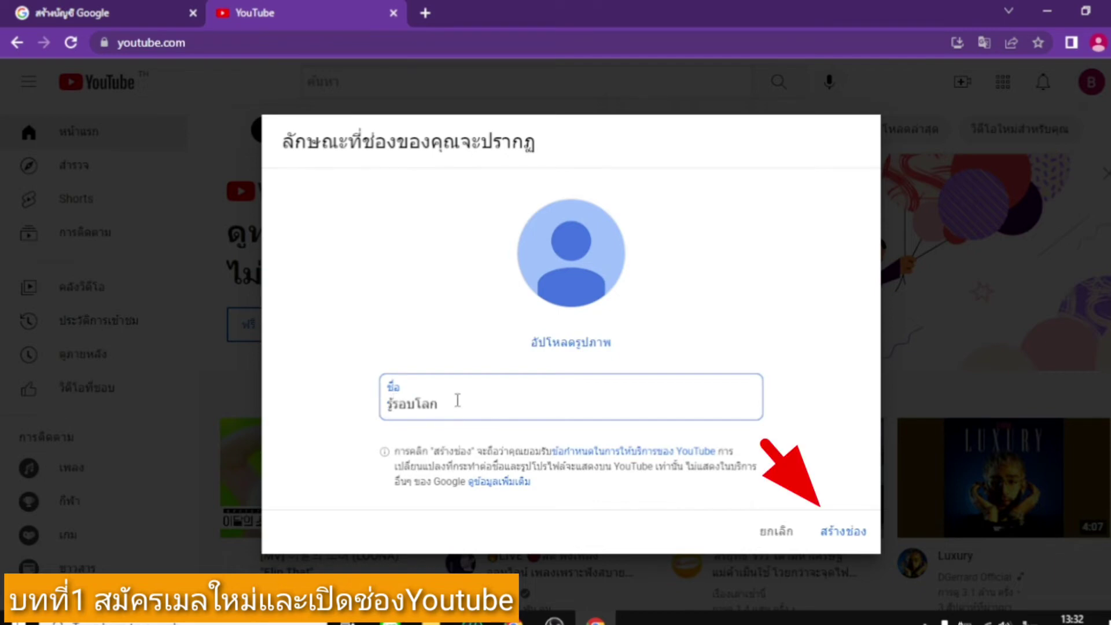
{"action": "left_click", "coordinate": [856, 530]}
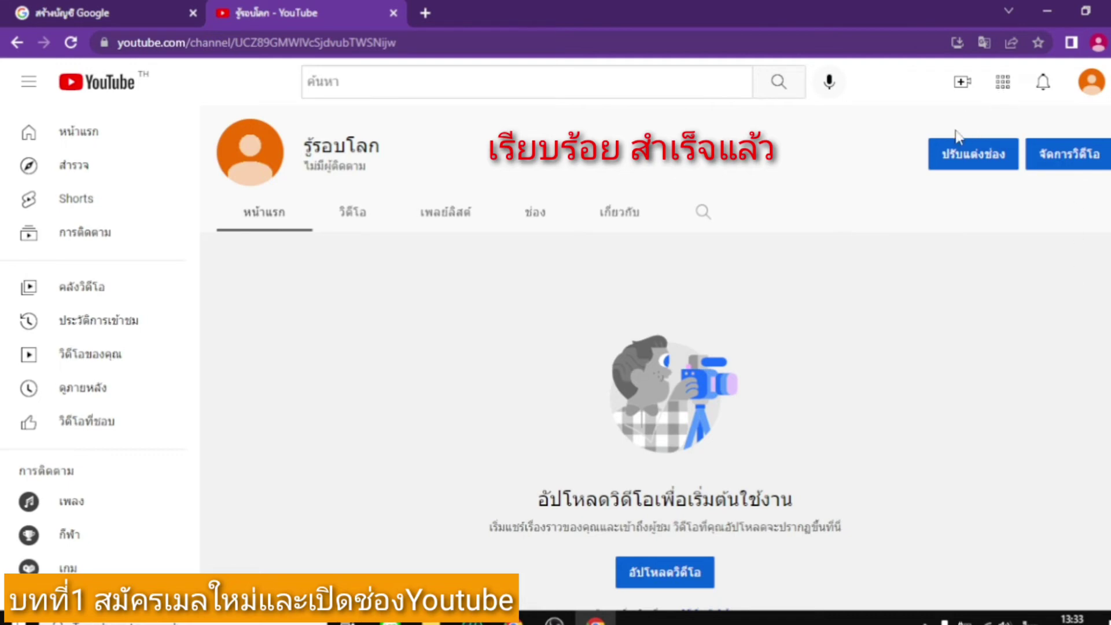
Scroll down the empty รู้รอบโลก channel page to reach the Upload video button.
{"action": "scroll", "coordinate": [661, 517], "scroll_direction": "down", "scroll_amount": 1}
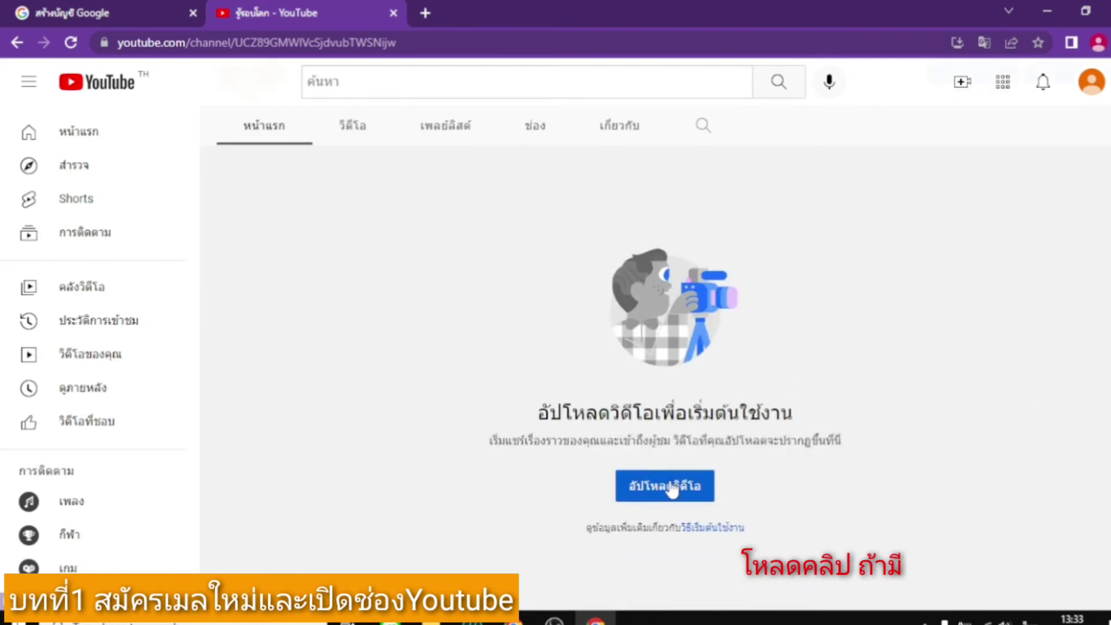
Start a first video upload, dismiss the Studio welcome card, and bring up the Select files picker.
{"action": "left_click", "coordinate": [689, 503]}
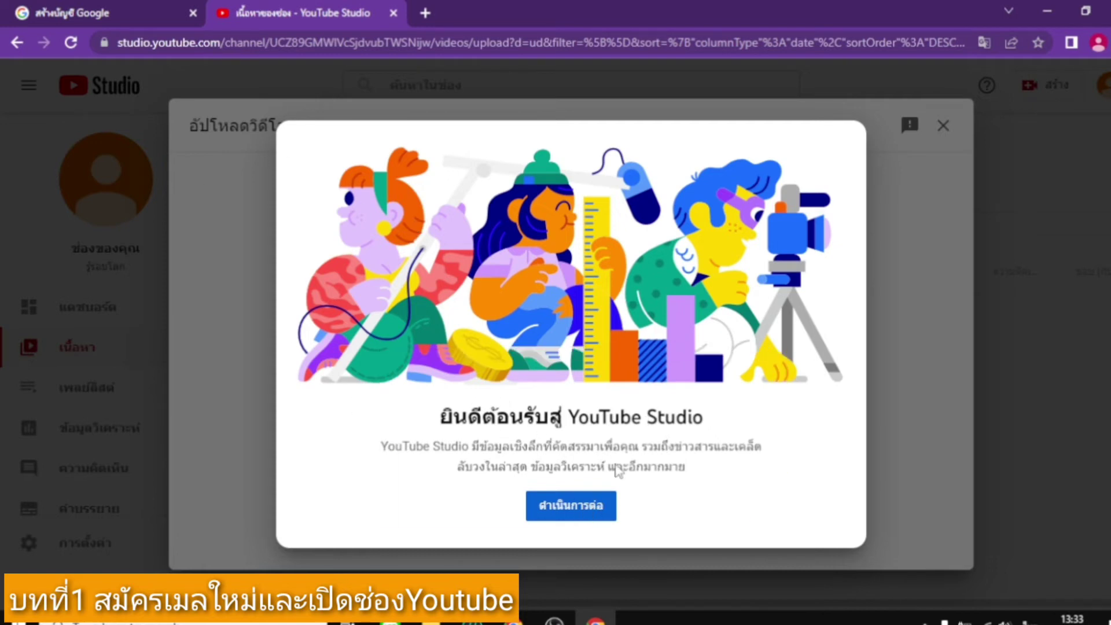
{"action": "left_click", "coordinate": [559, 517]}
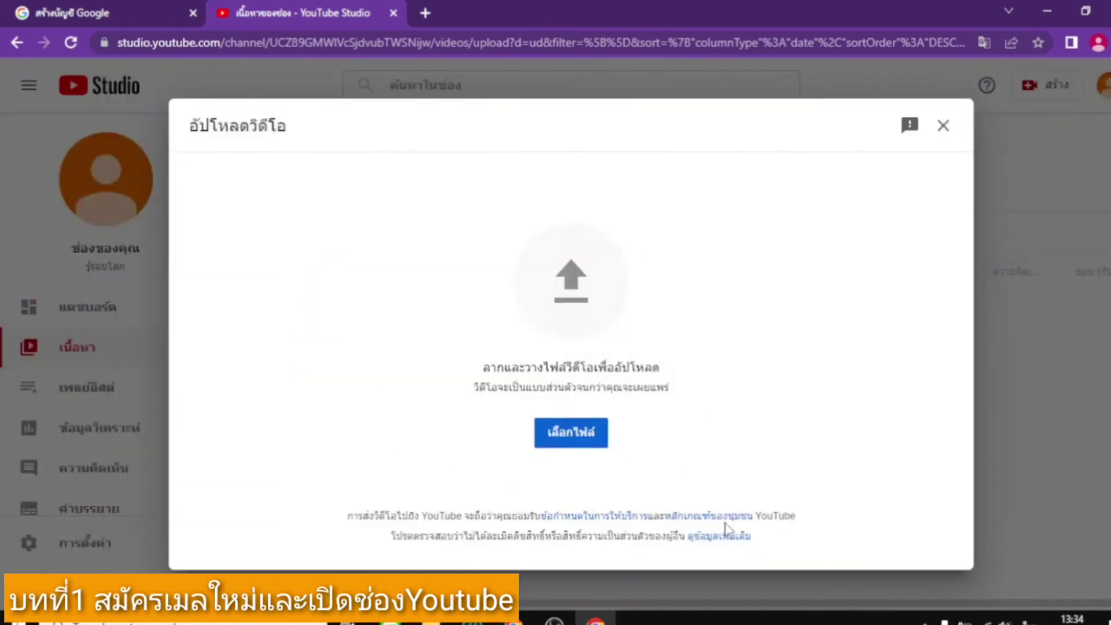
{"action": "left_click", "coordinate": [572, 441]}
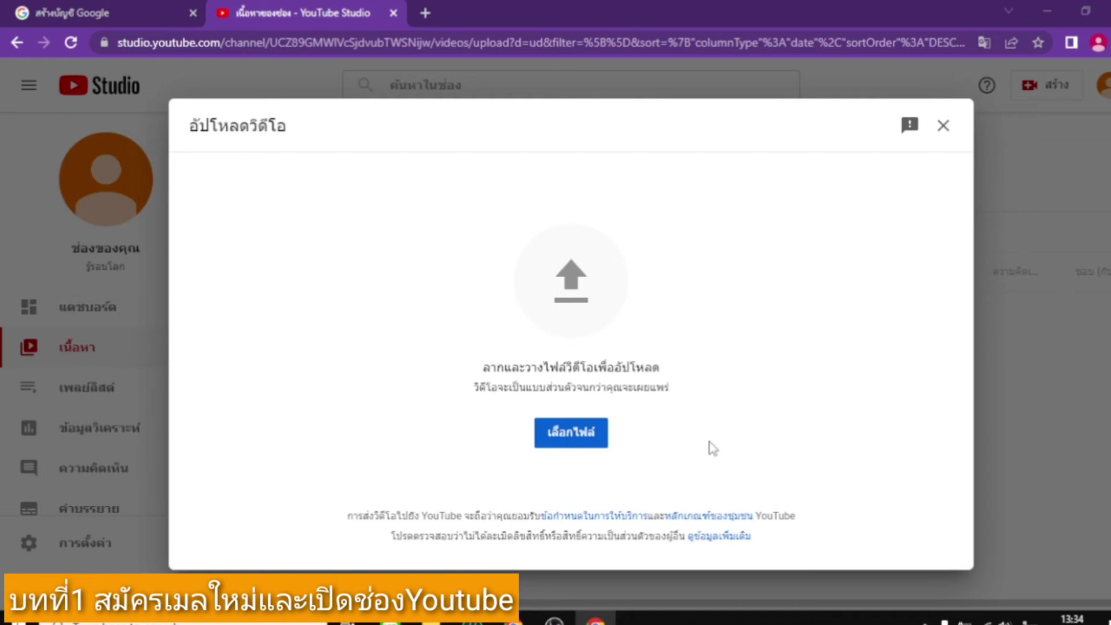